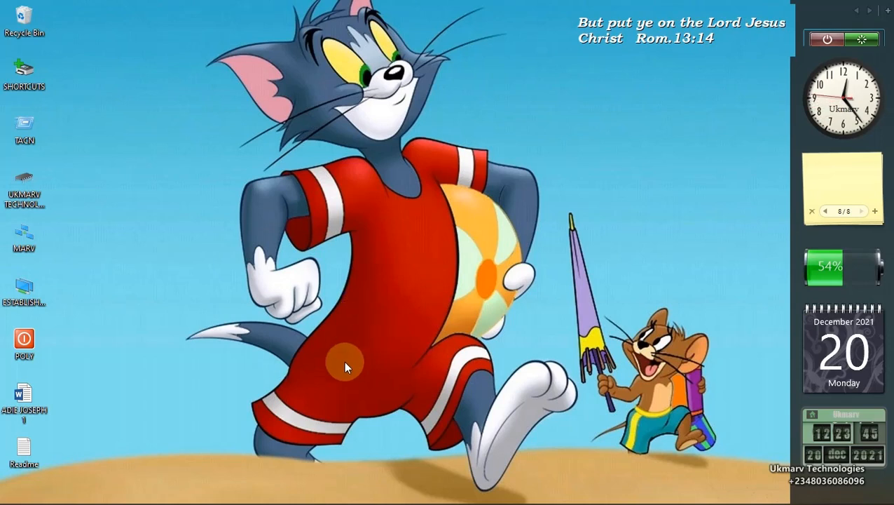
Step: Switch to CorelDRAW and draw a circle about 2.98 inches in diameter near the middle of the page
{"action": "mouse_move", "coordinate": [320, 484]}
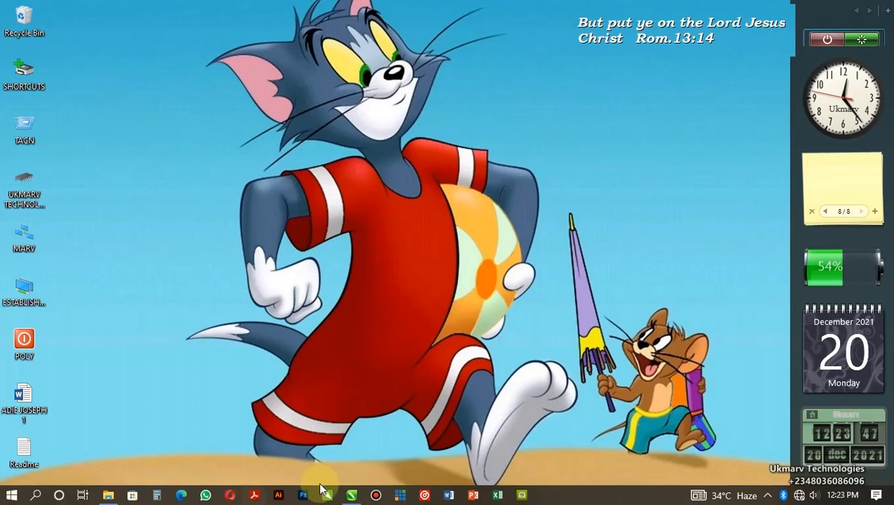
{"action": "left_click", "coordinate": [352, 495]}
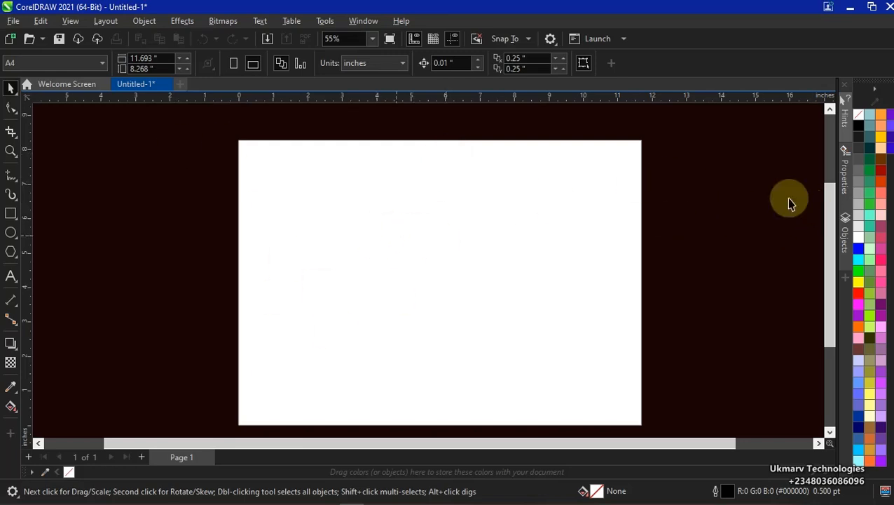
{"action": "left_click_drag", "start_coordinate": [833, 208], "coordinate": [828, 210]}
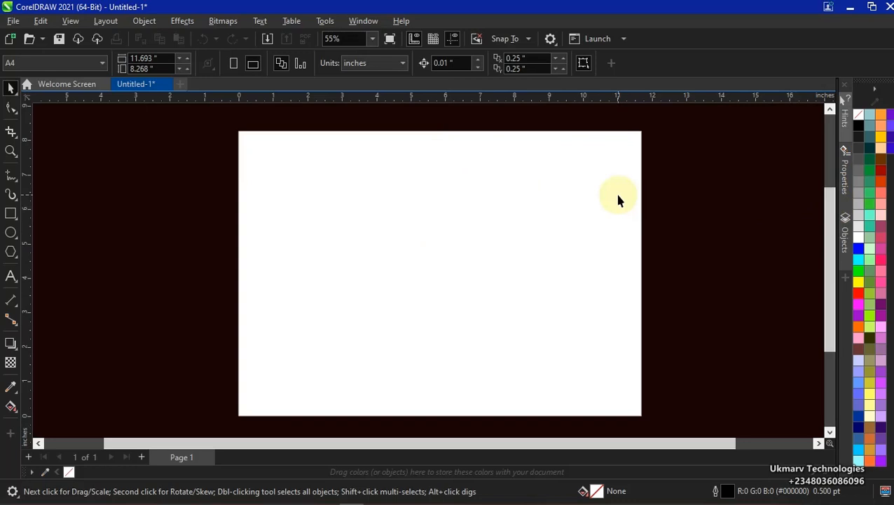
{"action": "left_click", "coordinate": [9, 235]}
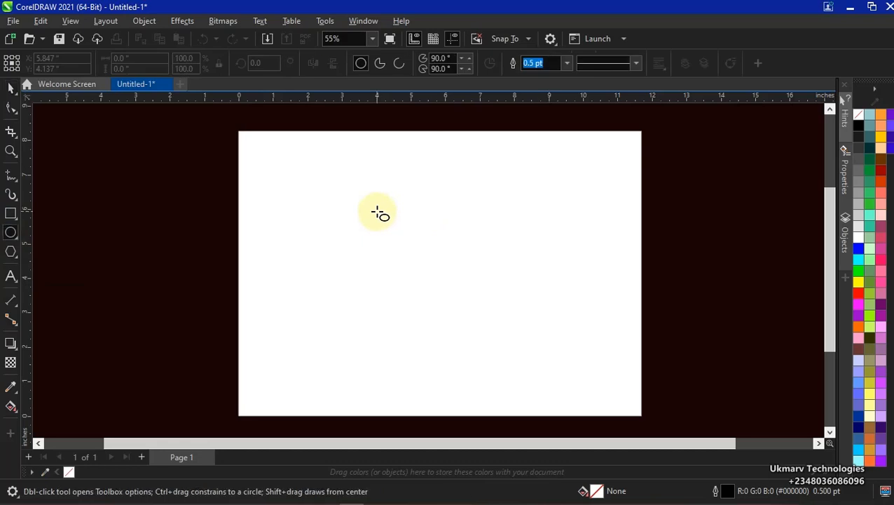
{"action": "left_click_drag", "start_coordinate": [377, 212], "coordinate": [478, 295]}
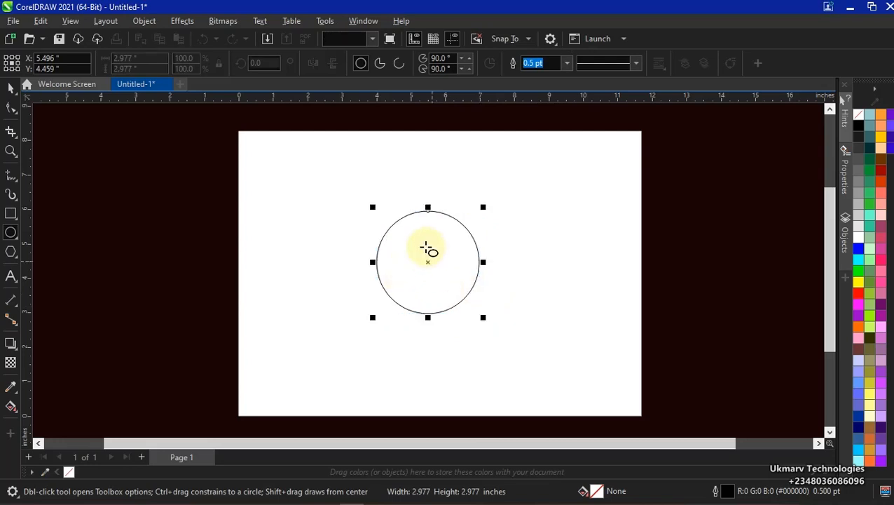
Step: Move the circle's centre to about X 5.8, Y 5.36 inches and fill it with dark red (#990000)
{"action": "left_click", "coordinate": [11, 88]}
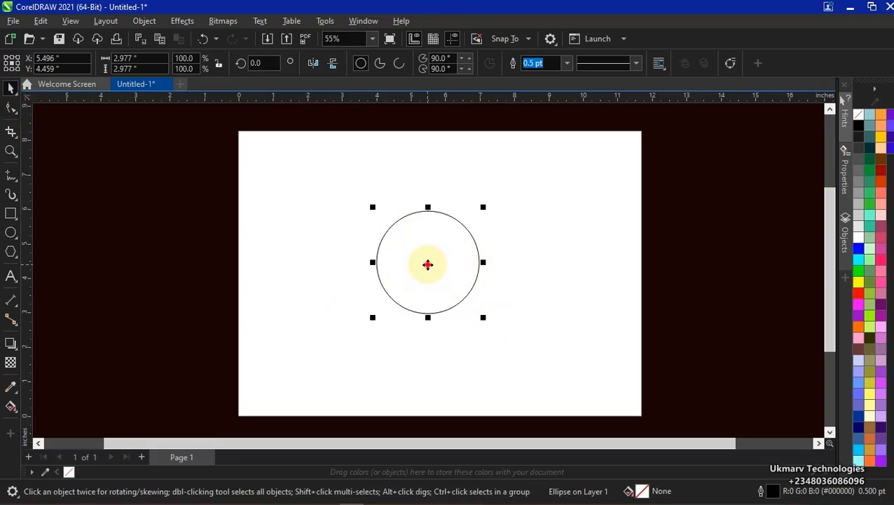
{"action": "left_click", "coordinate": [434, 244]}
{"action": "left_click_drag", "start_coordinate": [440, 237], "coordinate": [451, 206]}
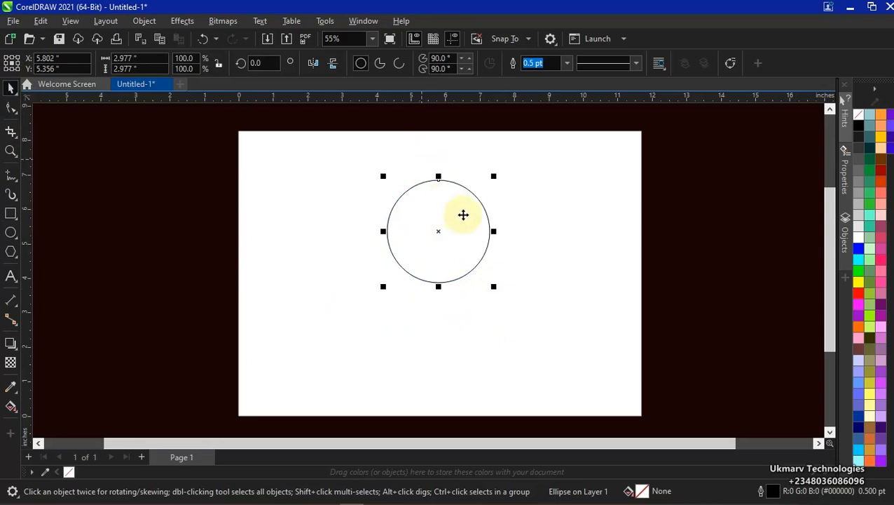
{"action": "scroll", "coordinate": [463, 215], "scroll_direction": "up", "scroll_amount": 1}
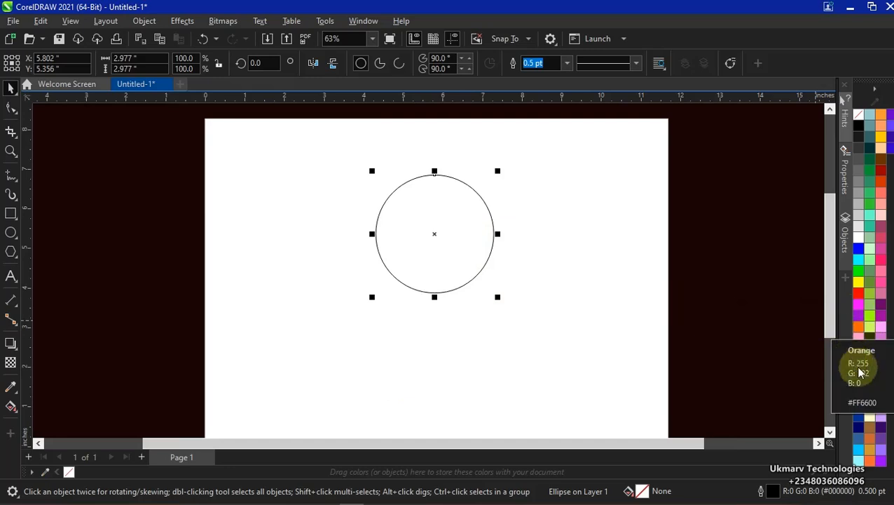
{"action": "left_click", "coordinate": [881, 175]}
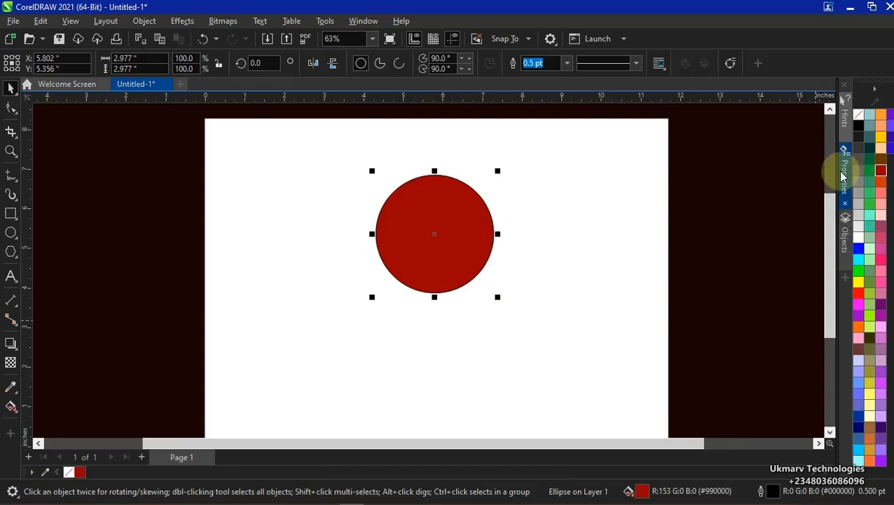
{"action": "left_click", "coordinate": [498, 175]}
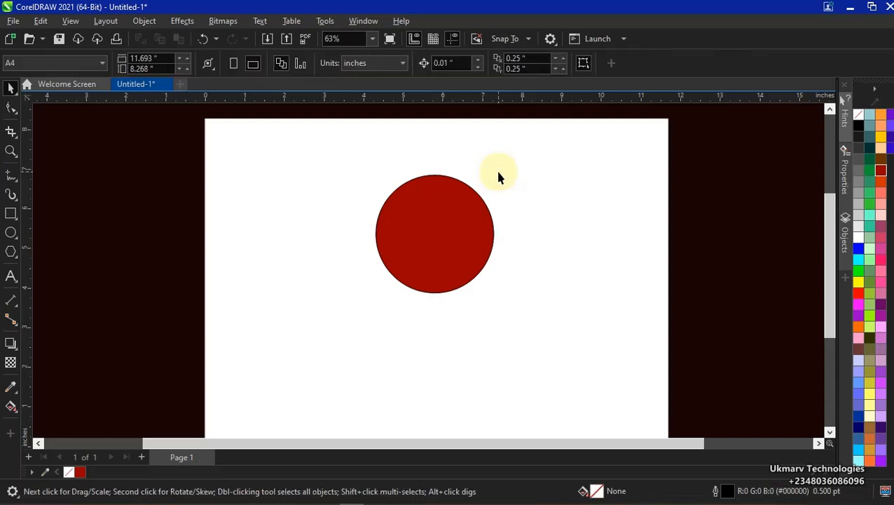
Step: Create a concentric copy of the red circle about 2.69 inches in diameter and fill it white
{"action": "left_click", "coordinate": [469, 202]}
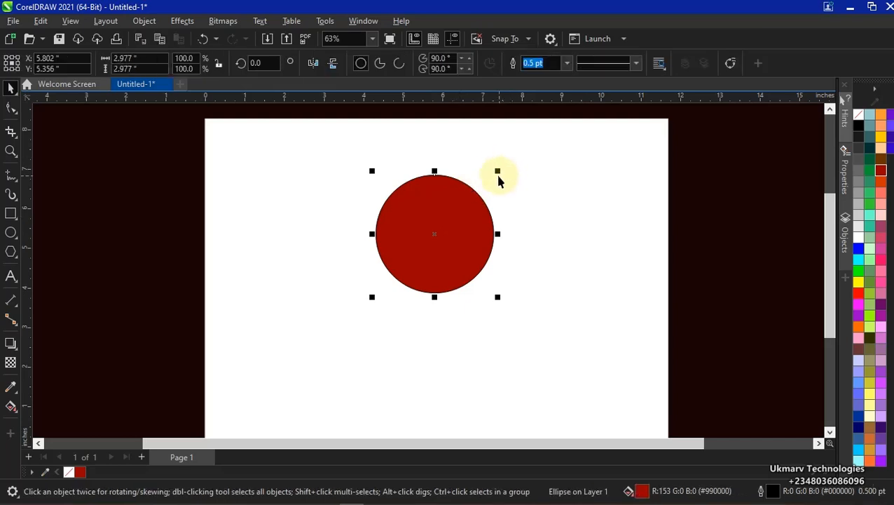
{"action": "mouse_move", "coordinate": [498, 172]}
{"action": "left_mouse_down"}
{"action": "mouse_move", "coordinate": [492, 188]}
{"action": "mouse_move", "coordinate": [502, 184]}
{"action": "left_mouse_up"}
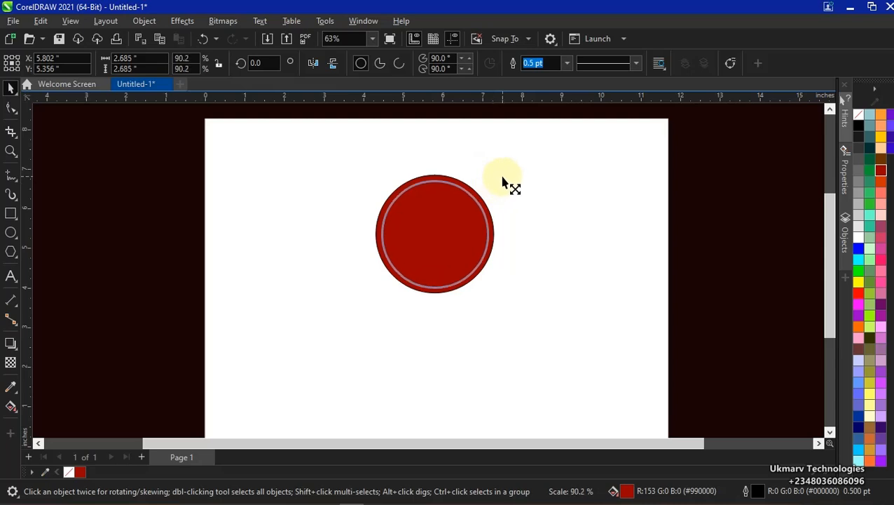
{"action": "left_click_drag", "start_coordinate": [503, 184], "coordinate": [503, 179]}
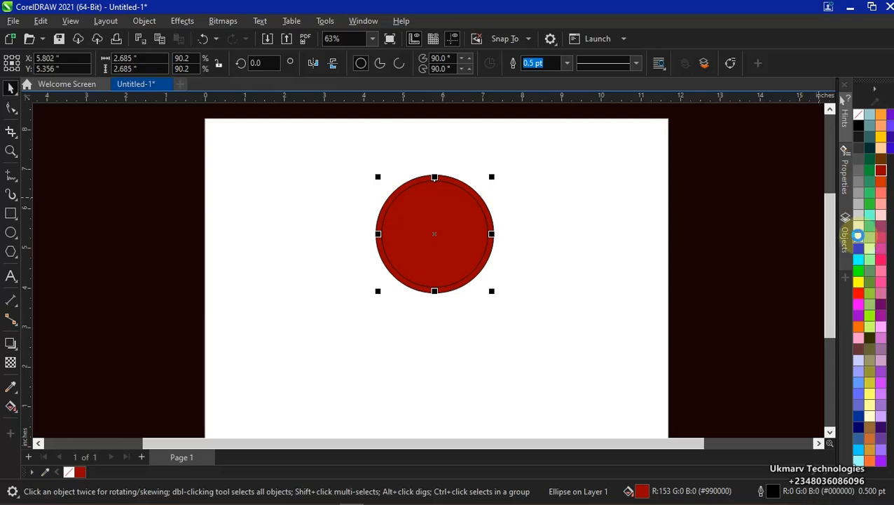
{"action": "left_click", "coordinate": [860, 239]}
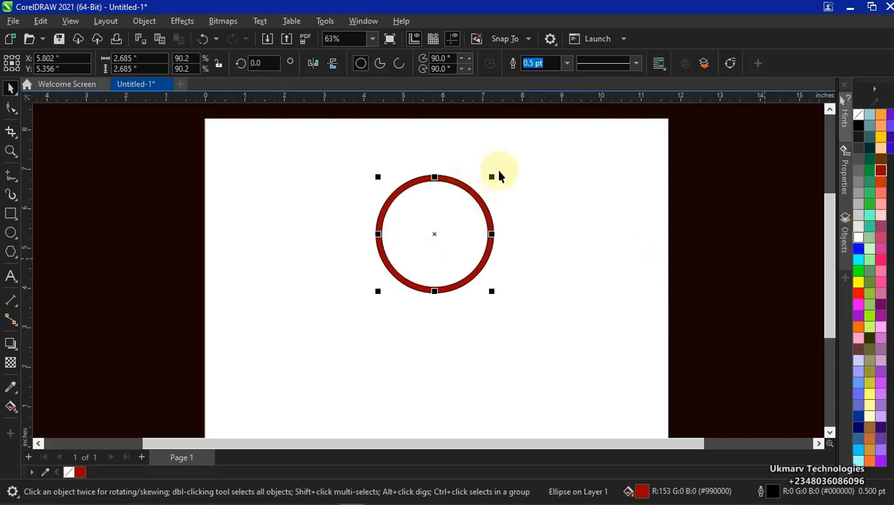
Step: Create a concentric copy of the white circle about 2.22 inches in diameter and fill it with orange-red (#CC3300)
{"action": "left_click_drag", "start_coordinate": [491, 177], "coordinate": [488, 189]}
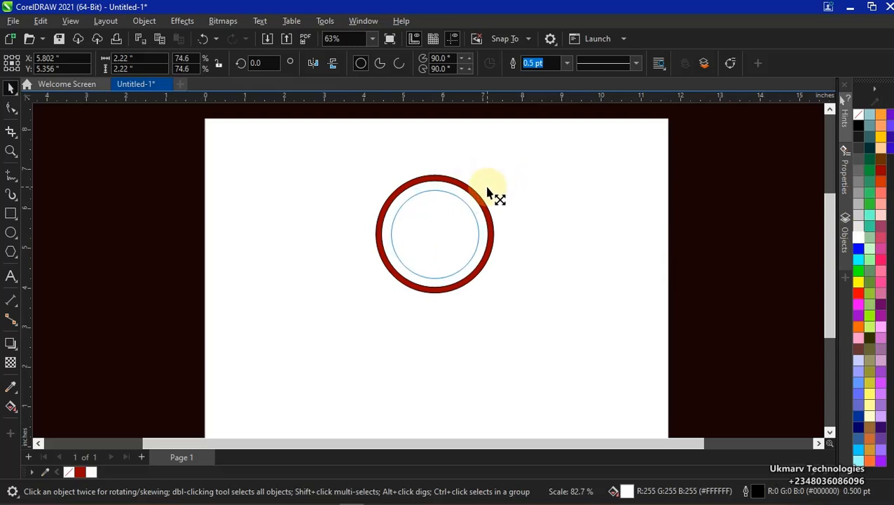
{"action": "left_click_drag", "start_coordinate": [488, 192], "coordinate": [490, 191]}
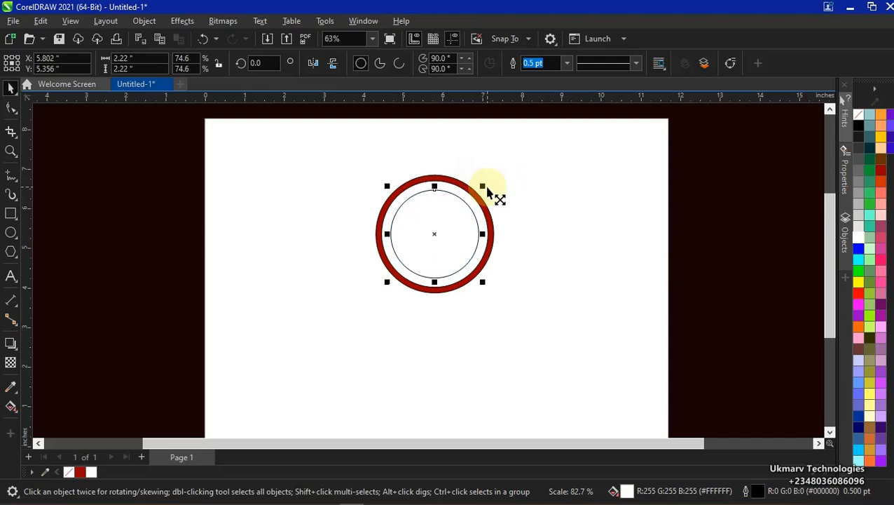
{"action": "left_click", "coordinate": [882, 182]}
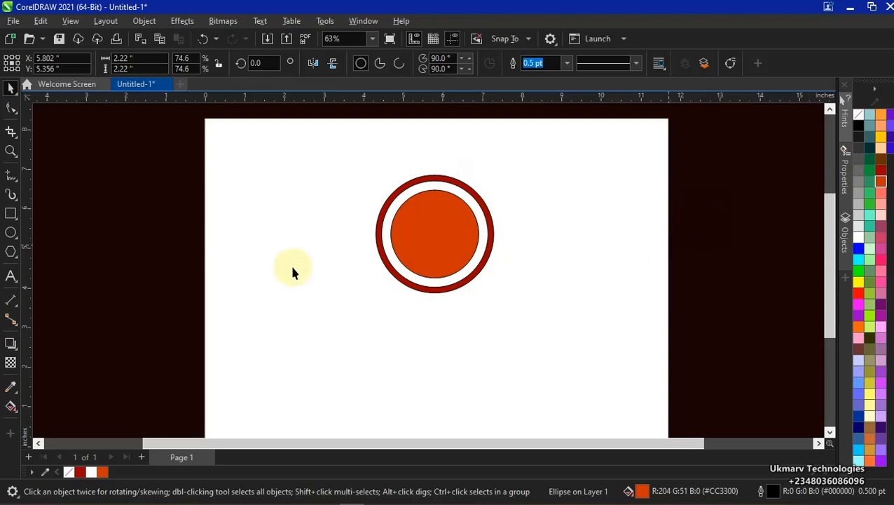
Step: Remove the outline from all three concentric circles
{"action": "left_click", "coordinate": [450, 169]}
{"action": "scroll", "coordinate": [463, 182], "scroll_direction": "up", "scroll_amount": 2}
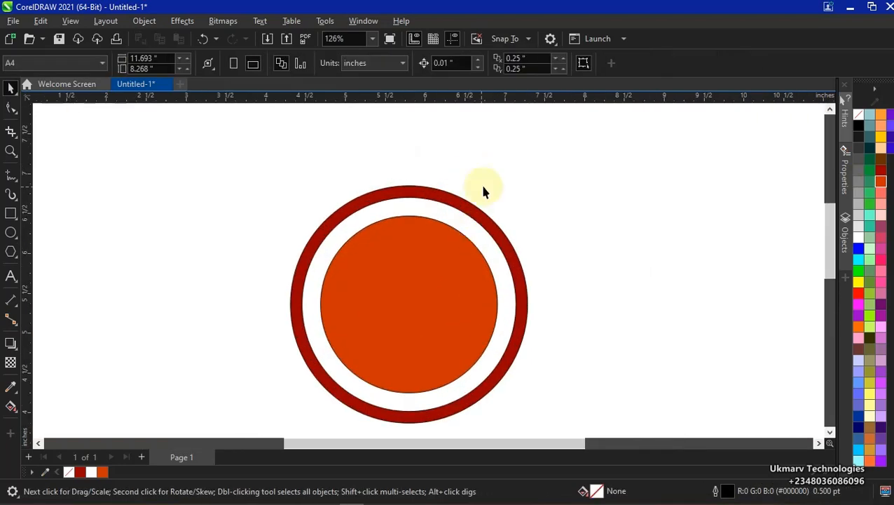
{"action": "scroll", "coordinate": [483, 190], "scroll_direction": "up", "scroll_amount": 9}
{"action": "scroll", "coordinate": [444, 204], "scroll_direction": "down", "scroll_amount": 5}
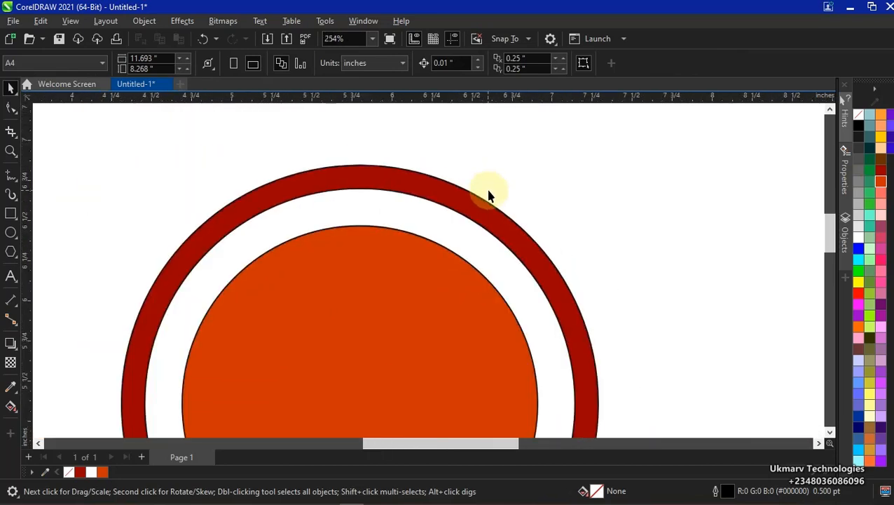
{"action": "scroll", "coordinate": [488, 195], "scroll_direction": "down", "scroll_amount": 5}
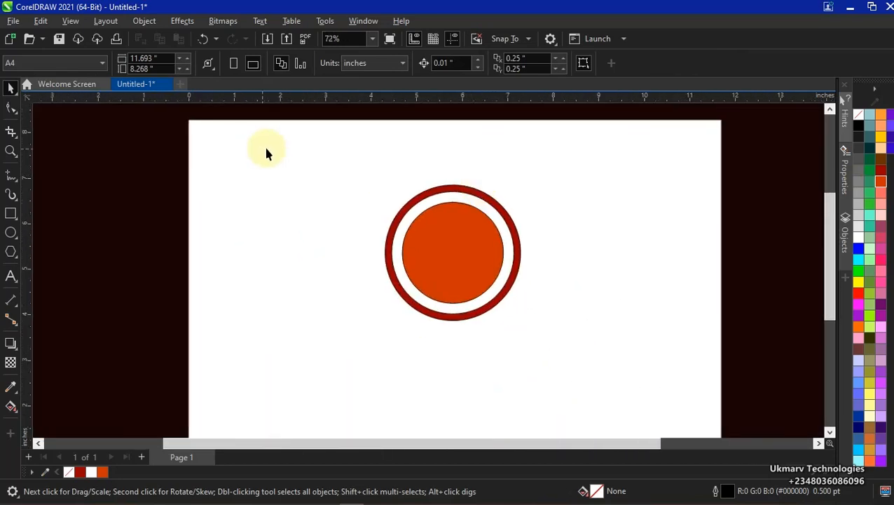
{"action": "left_click_drag", "start_coordinate": [268, 148], "coordinate": [651, 371]}
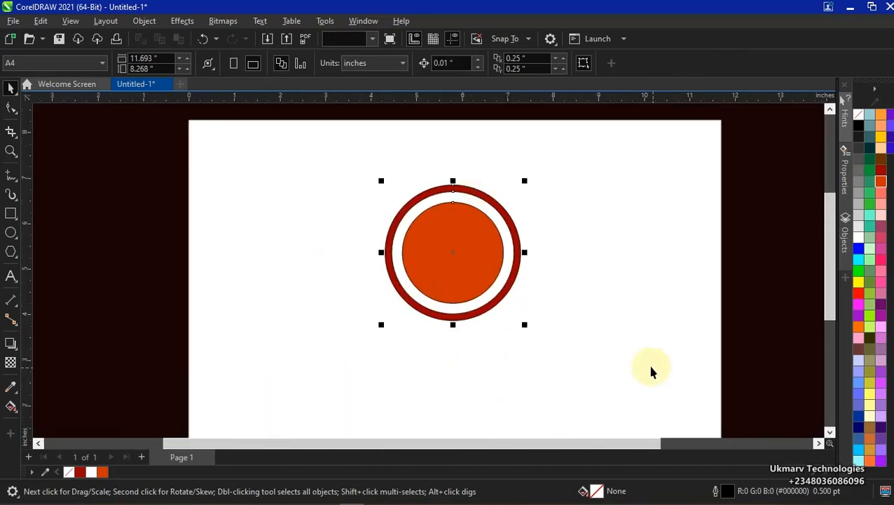
{"action": "right_click", "coordinate": [859, 115]}
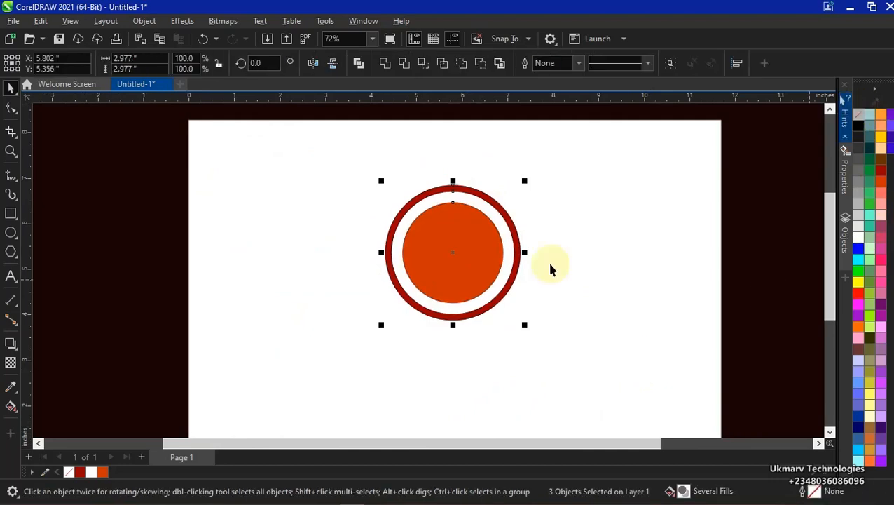
{"action": "scroll", "coordinate": [485, 183], "scroll_direction": "up", "scroll_amount": 5}
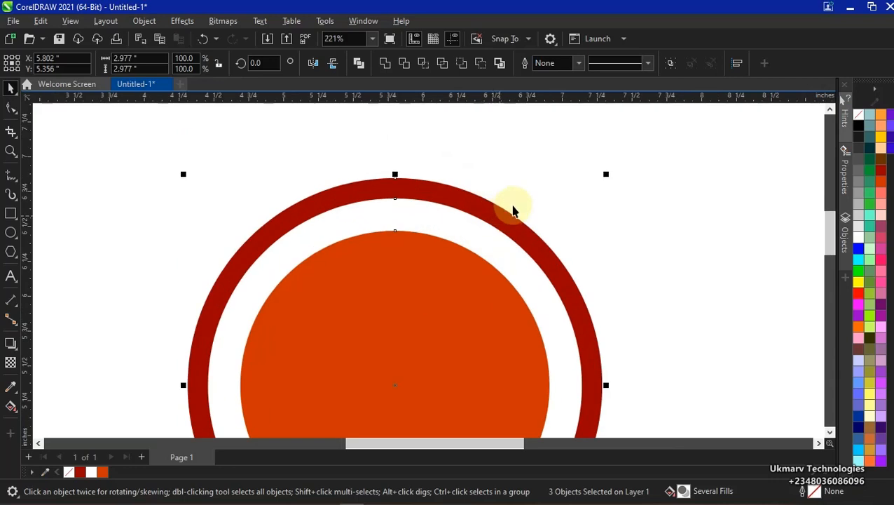
{"action": "scroll", "coordinate": [514, 207], "scroll_direction": "down", "scroll_amount": 5}
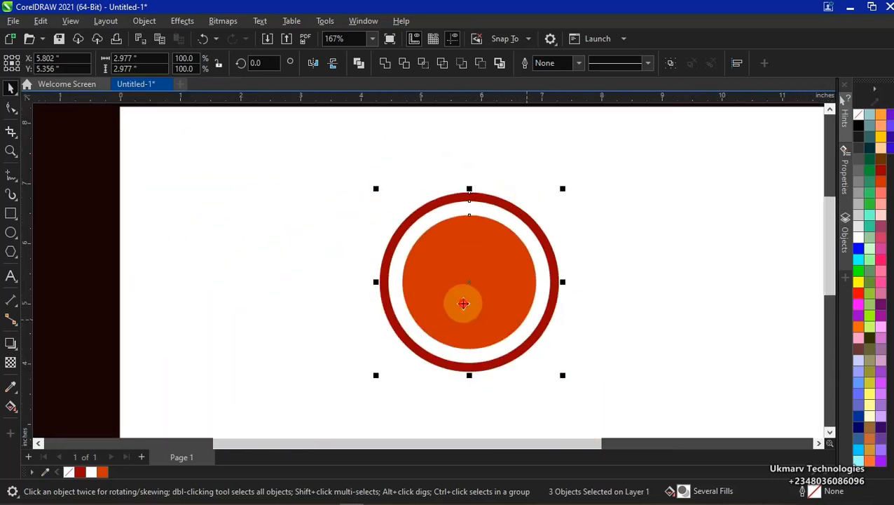
{"action": "left_click", "coordinate": [653, 215]}
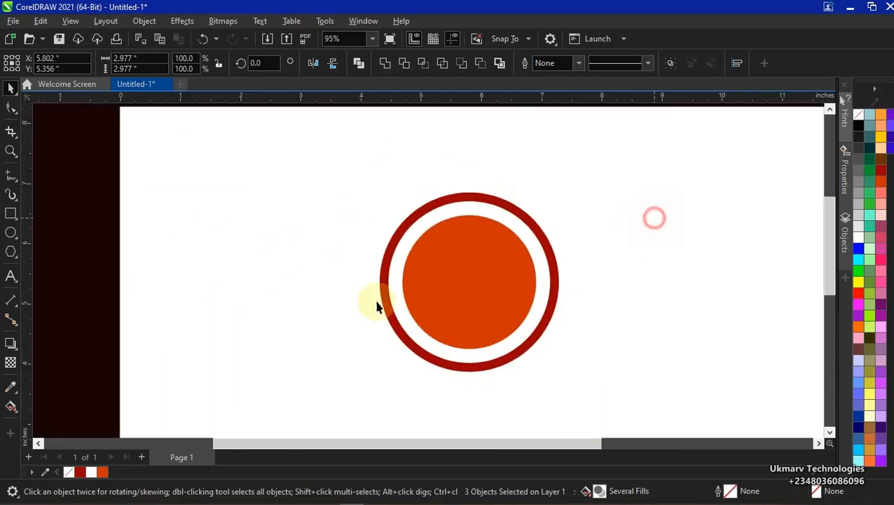
{"action": "left_click", "coordinate": [501, 273]}
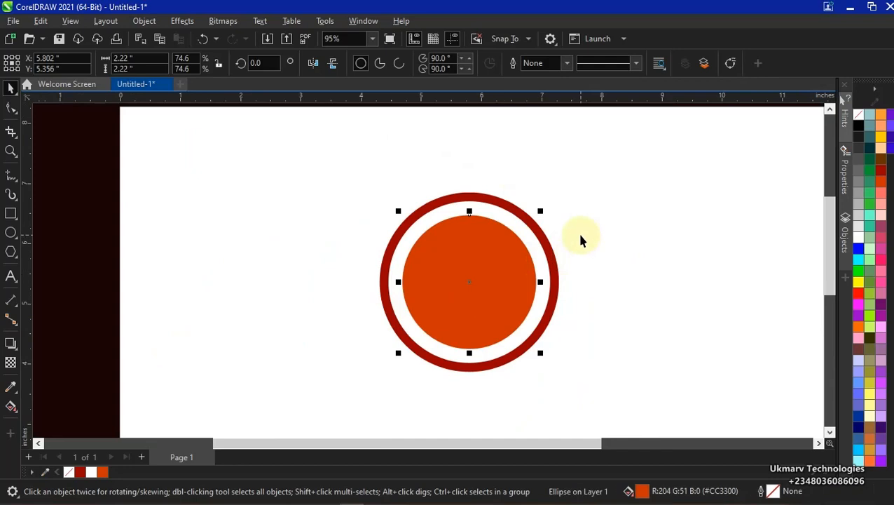
{"action": "left_click", "coordinate": [14, 184]}
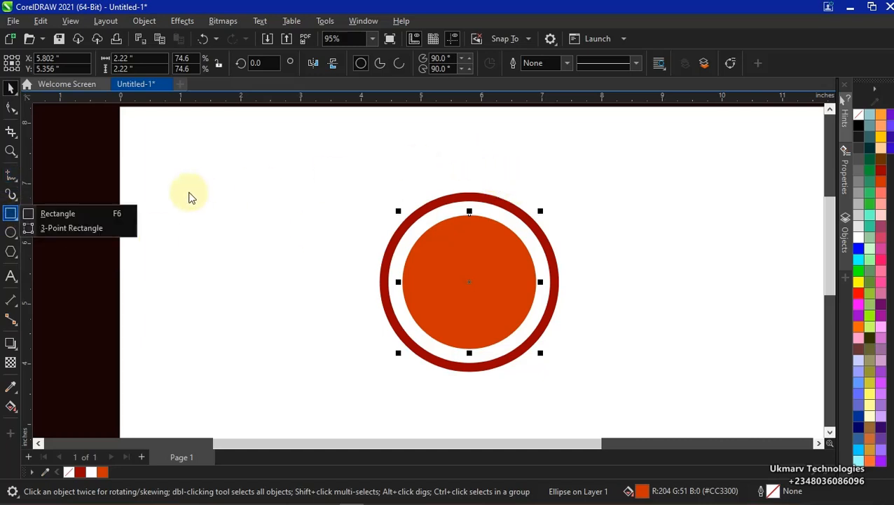
{"action": "left_click", "coordinate": [469, 171]}
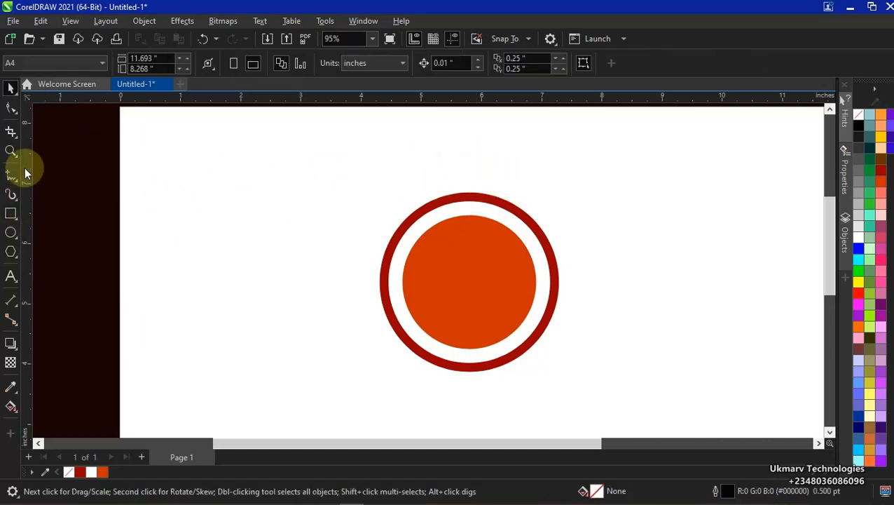
Step: Draw a closed four-sided shape about 0.51 by 1.13 inches with a slanted top edge above the circles, using the Pen tool
{"action": "mouse_move", "coordinate": [11, 177]}
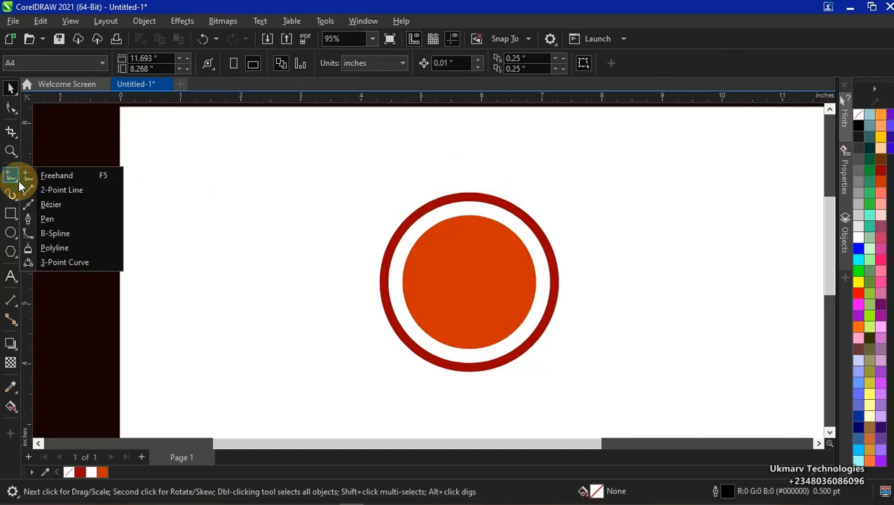
{"action": "left_click", "coordinate": [53, 222]}
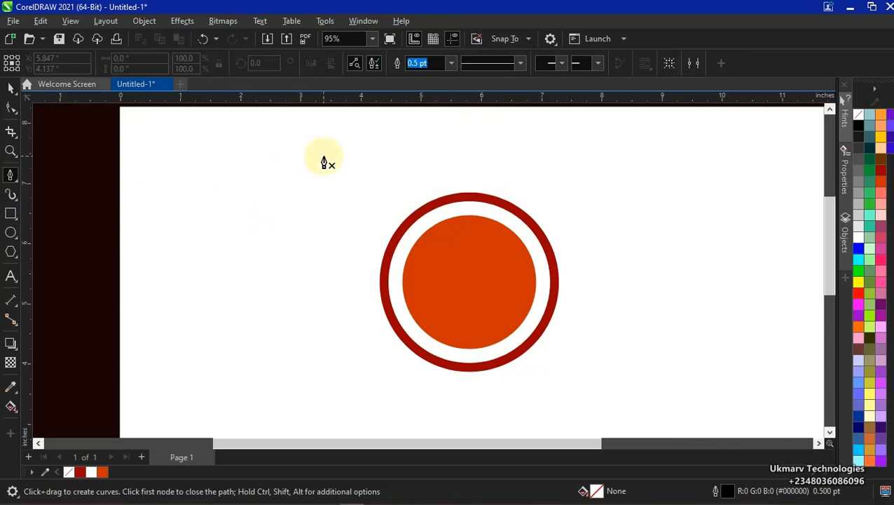
{"action": "left_click_drag", "start_coordinate": [324, 156], "coordinate": [255, 169]}
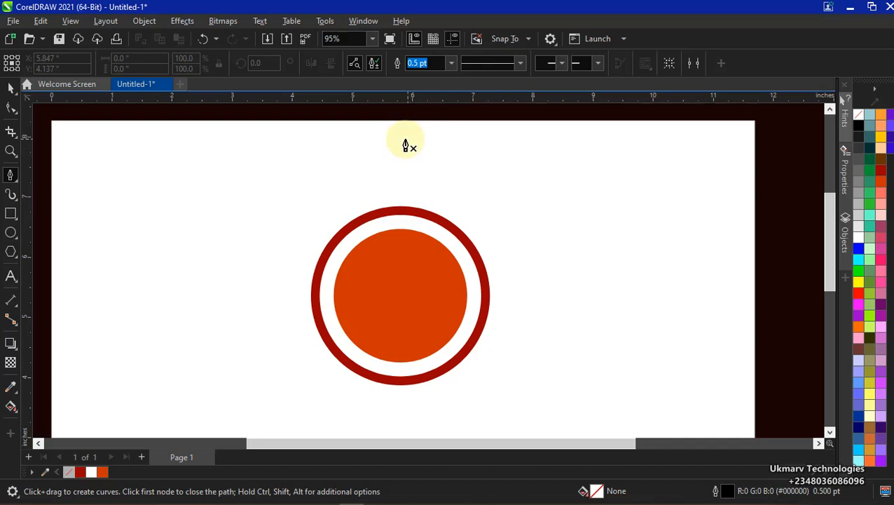
{"action": "left_click", "coordinate": [409, 147]}
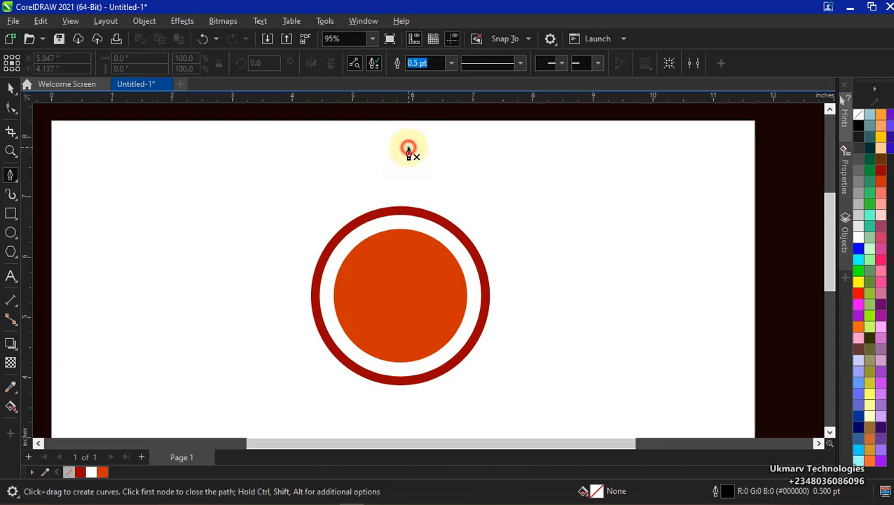
{"action": "double_click", "coordinate": [409, 215]}
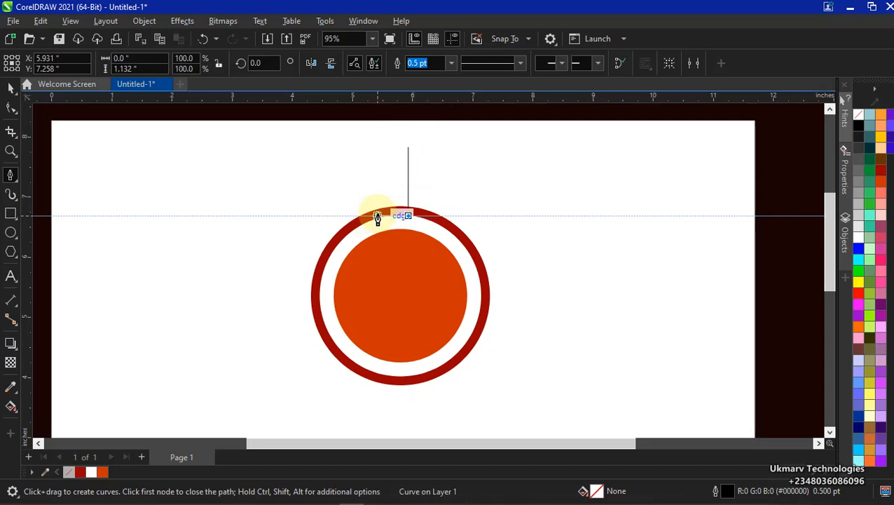
{"action": "left_click", "coordinate": [377, 217]}
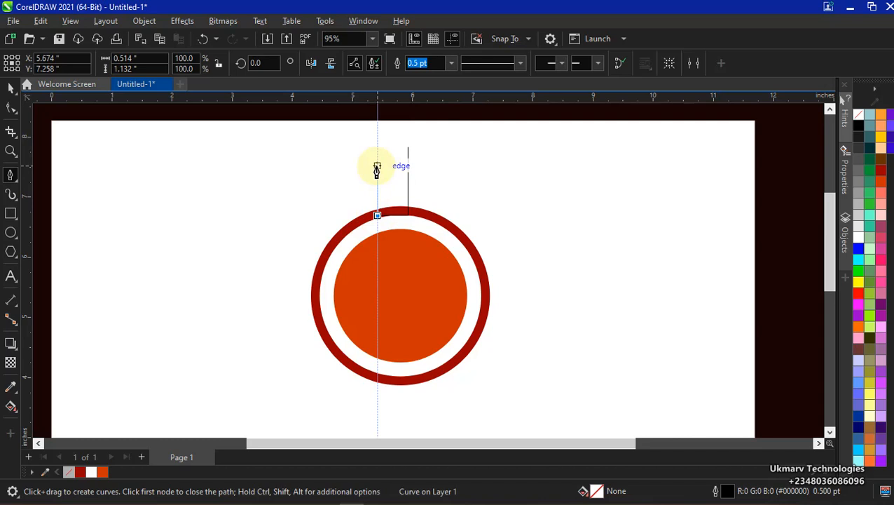
{"action": "left_click", "coordinate": [377, 166]}
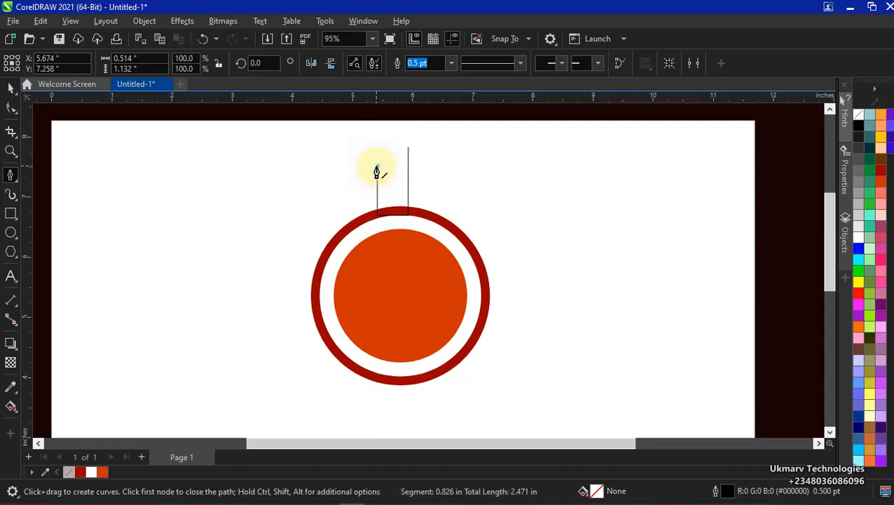
{"action": "left_click", "coordinate": [407, 149]}
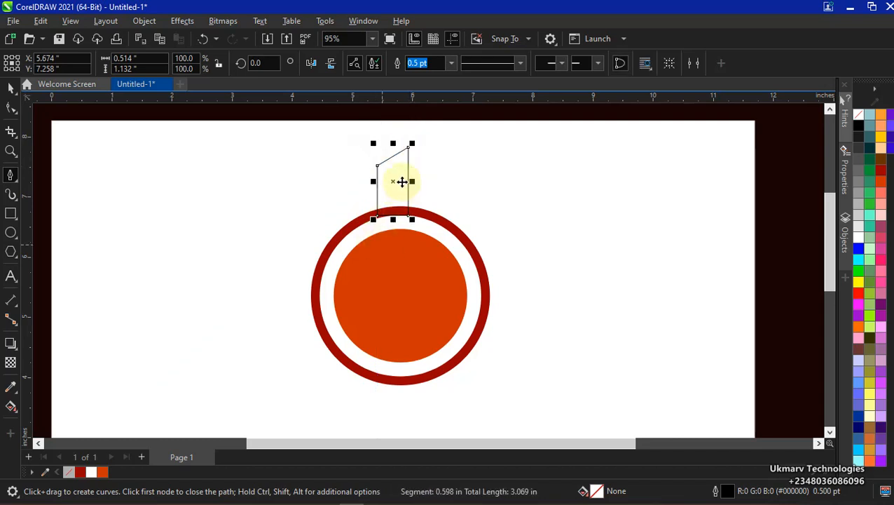
{"action": "key", "text": "space"}
Step: Create a horizontally mirrored copy of the pen-drawn shape joined along its taller vertical edge
{"action": "scroll", "coordinate": [387, 200], "scroll_direction": "up", "scroll_amount": 3}
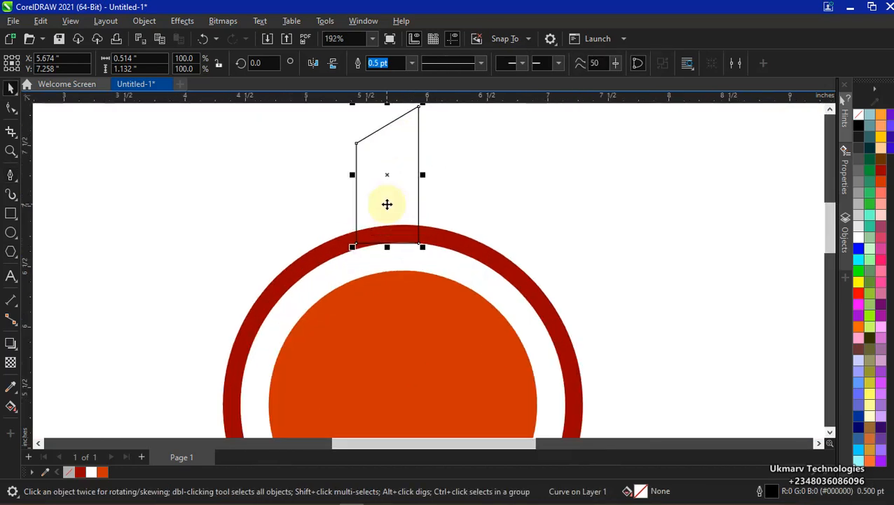
{"action": "scroll", "coordinate": [387, 204], "scroll_direction": "down", "scroll_amount": 3}
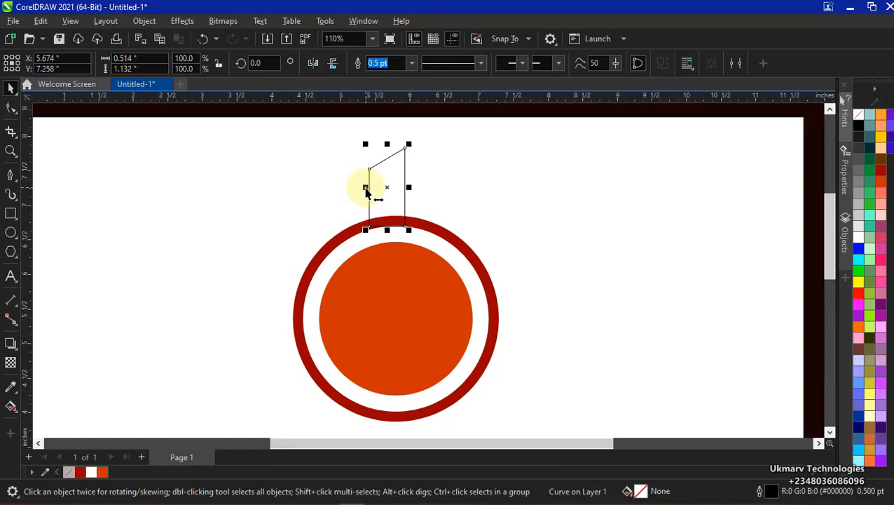
{"action": "left_click", "coordinate": [366, 188]}
{"action": "left_click", "coordinate": [366, 188]}
{"action": "left_click_drag", "start_coordinate": [365, 189], "coordinate": [418, 193]}
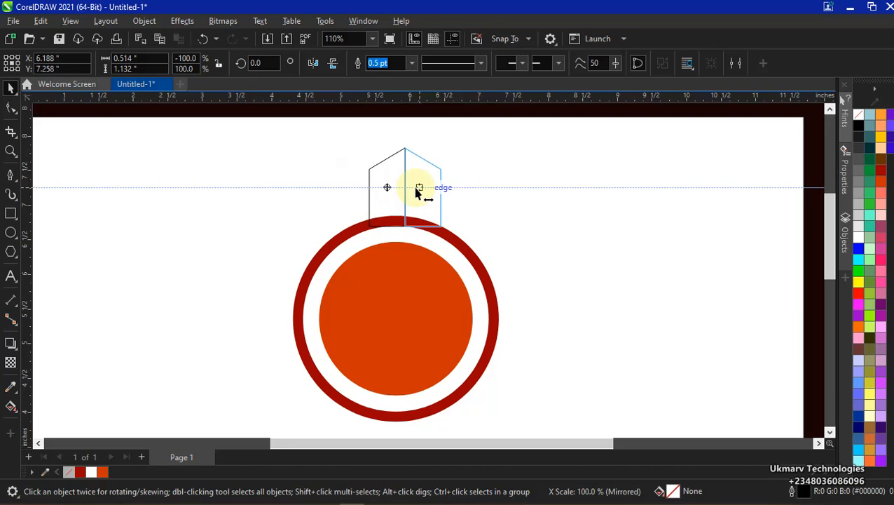
{"action": "left_click_drag", "start_coordinate": [418, 193], "coordinate": [418, 193]}
{"action": "right_click", "coordinate": [419, 193]}
{"action": "left_click", "coordinate": [389, 204]}
Step: Select both mirrored halves and scale them down proportionally to about 0.55 by 0.61 inches
{"action": "left_click_drag", "start_coordinate": [328, 127], "coordinate": [469, 217]}
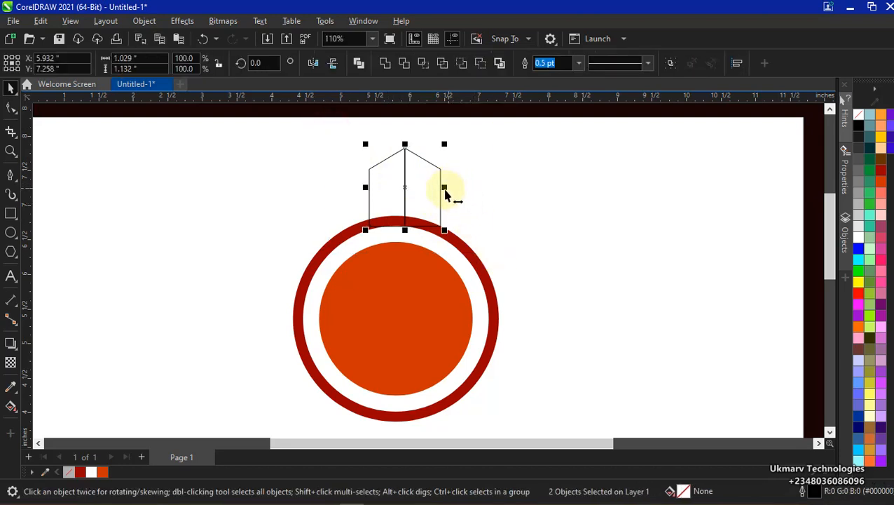
{"action": "left_click_drag", "start_coordinate": [444, 188], "coordinate": [445, 189]}
{"action": "left_click_drag", "start_coordinate": [317, 140], "coordinate": [470, 235]}
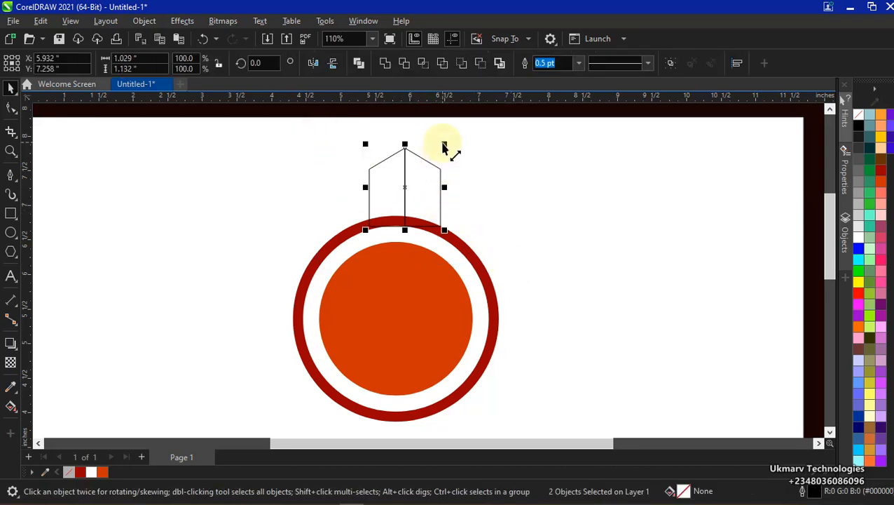
{"action": "left_click_drag", "start_coordinate": [444, 146], "coordinate": [419, 186]}
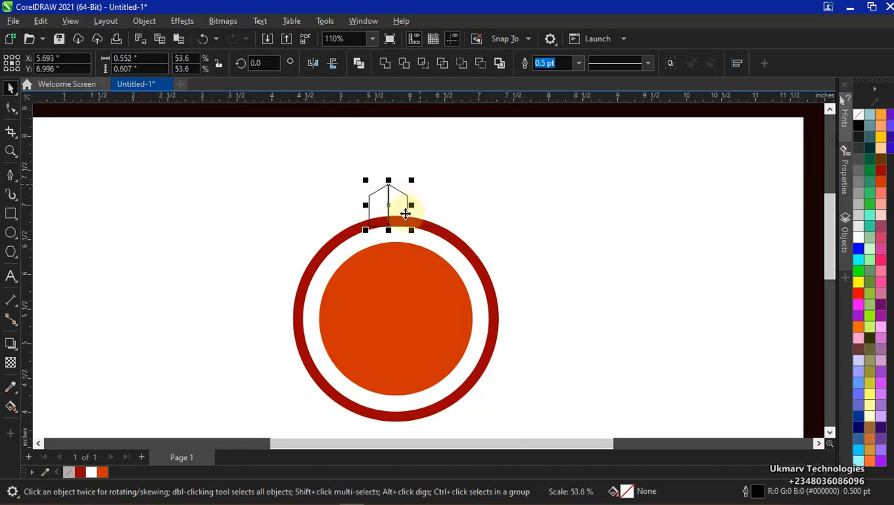
Step: Centre the two halves over the circles at X 5.8 inches and resize them to about 0.22 by 0.40 inches
{"action": "scroll", "coordinate": [396, 222], "scroll_direction": "up", "scroll_amount": 2}
{"action": "scroll", "coordinate": [396, 222], "scroll_direction": "up", "scroll_amount": 2}
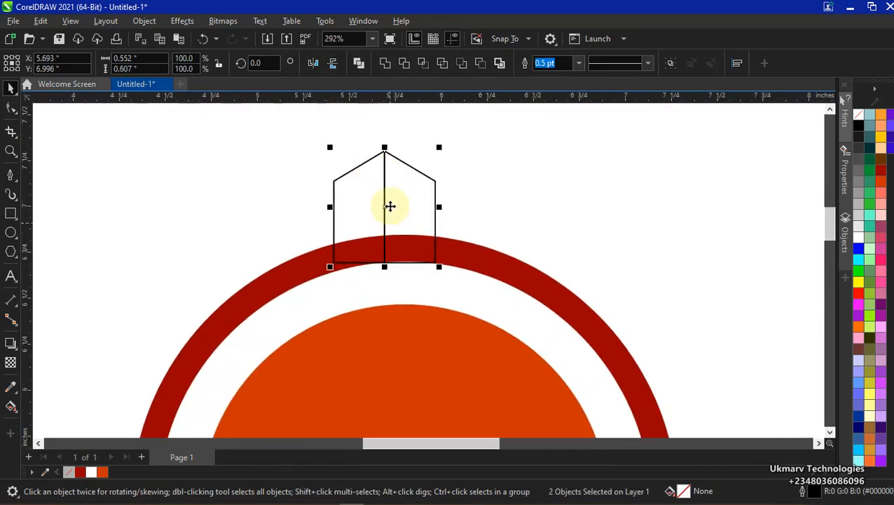
{"action": "left_click", "coordinate": [385, 206]}
{"action": "left_click_drag", "start_coordinate": [423, 210], "coordinate": [406, 205]}
{"action": "left_click_drag", "start_coordinate": [459, 209], "coordinate": [431, 219]}
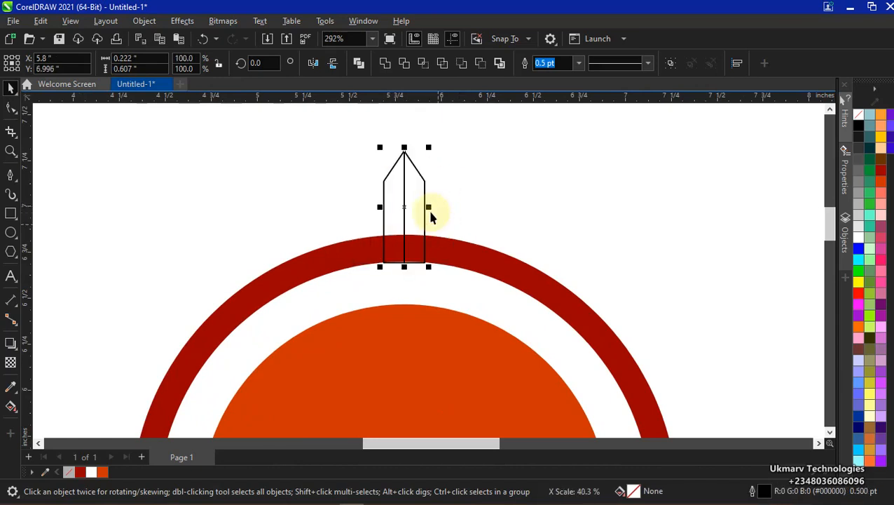
{"action": "left_click_drag", "start_coordinate": [404, 150], "coordinate": [404, 185]}
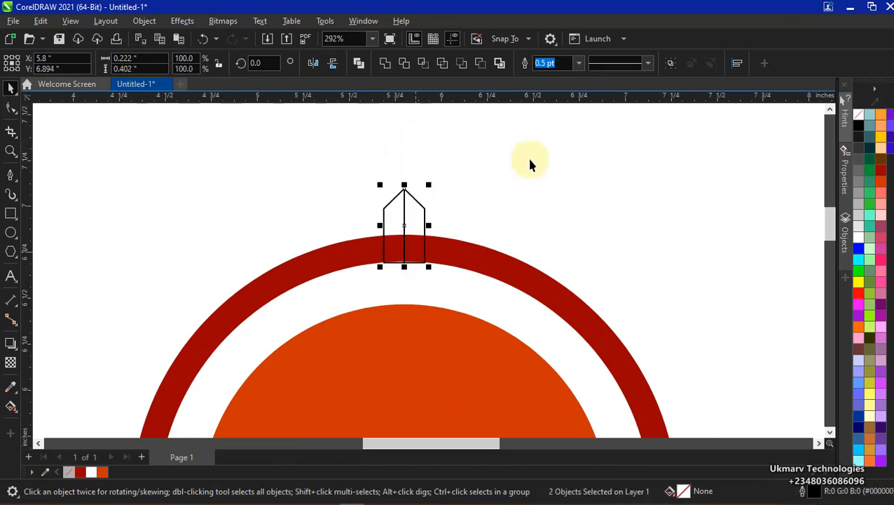
{"action": "key", "text": "space"}
{"action": "key", "text": "space"}
Step: Fill the left half of the pointed shape with the inner circle's orange-red and the right half with dark red (#990000)
{"action": "left_click", "coordinate": [443, 180]}
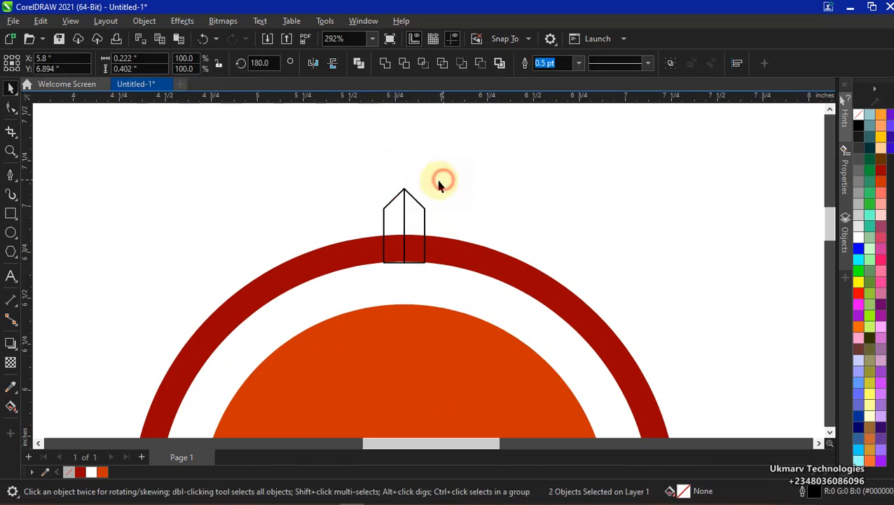
{"action": "left_click", "coordinate": [383, 205]}
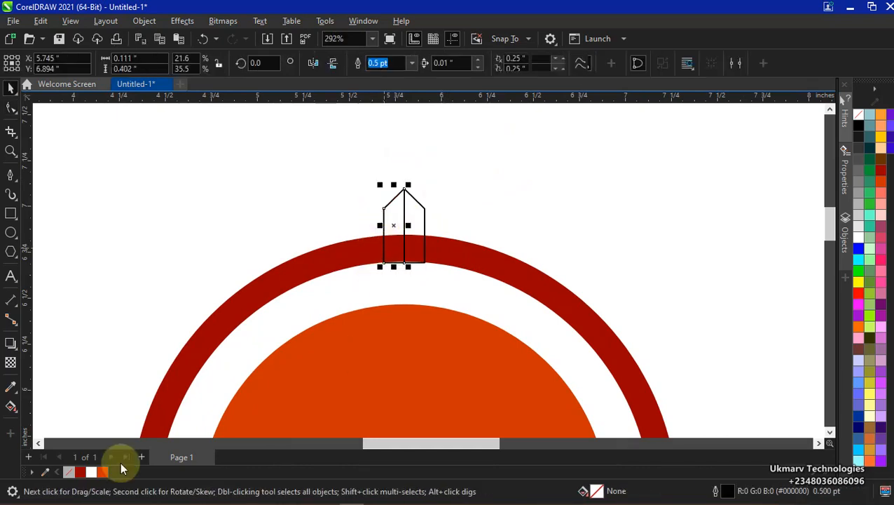
{"action": "left_click", "coordinate": [103, 472]}
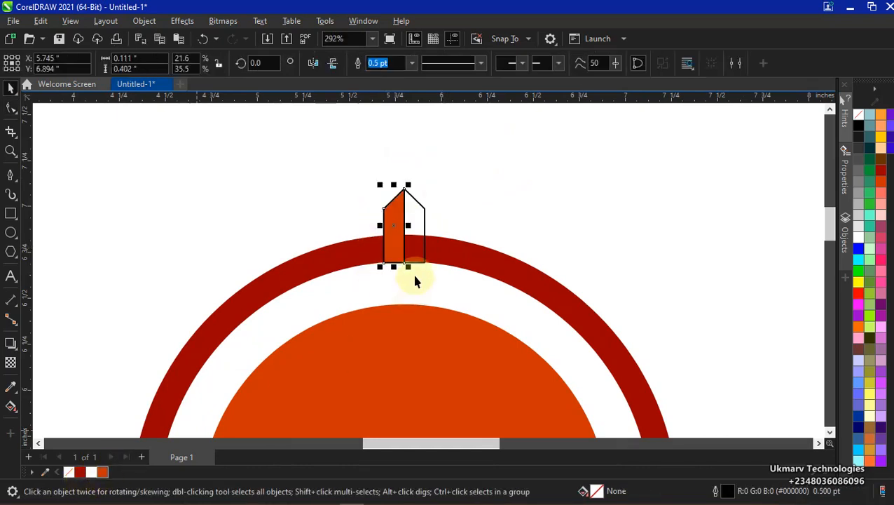
{"action": "left_click", "coordinate": [423, 236]}
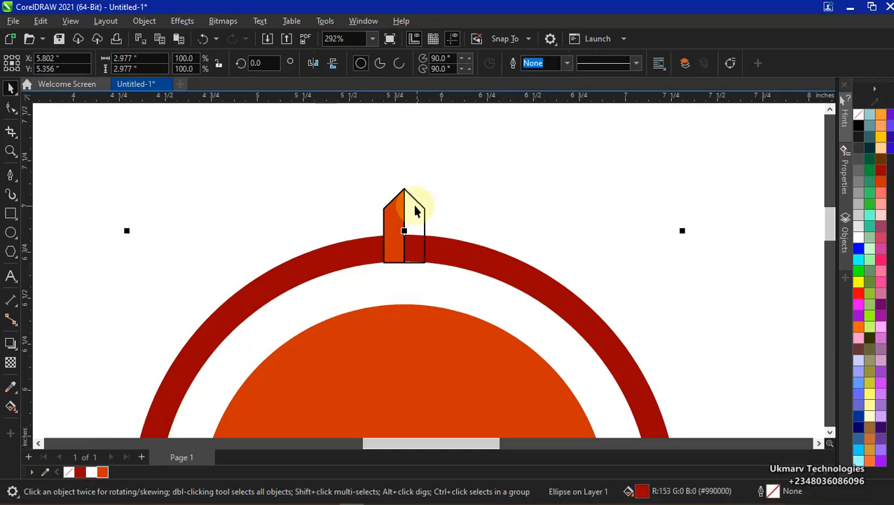
{"action": "left_click", "coordinate": [472, 144]}
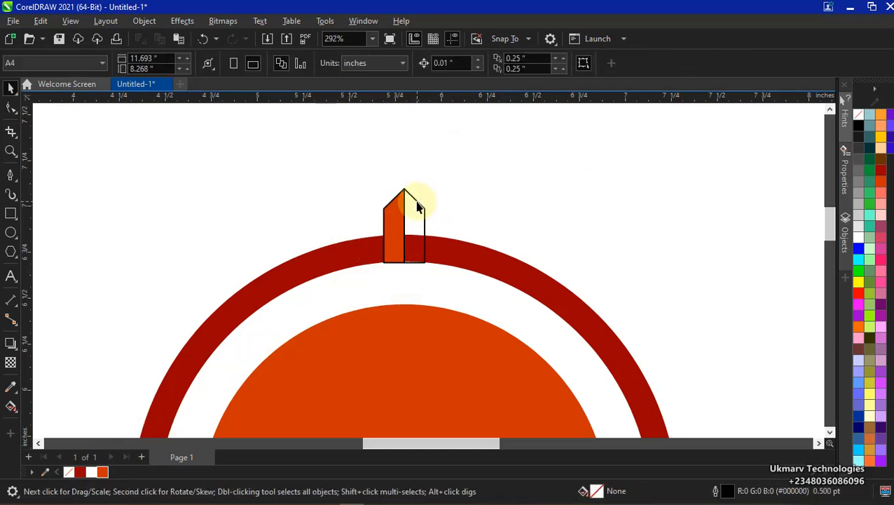
{"action": "left_click", "coordinate": [417, 203]}
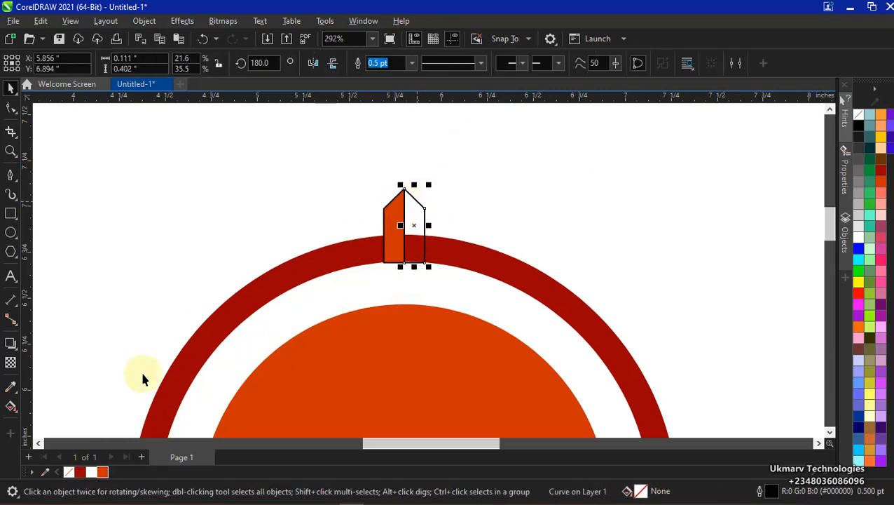
{"action": "left_click", "coordinate": [80, 472]}
Step: Remove the outlines from both halves and move them straight up to a centre of about Y 6.99 inches
{"action": "mouse_move", "coordinate": [368, 164]}
{"action": "left_mouse_down"}
{"action": "mouse_move", "coordinate": [500, 308]}
{"action": "mouse_move", "coordinate": [499, 296]}
{"action": "left_mouse_up"}
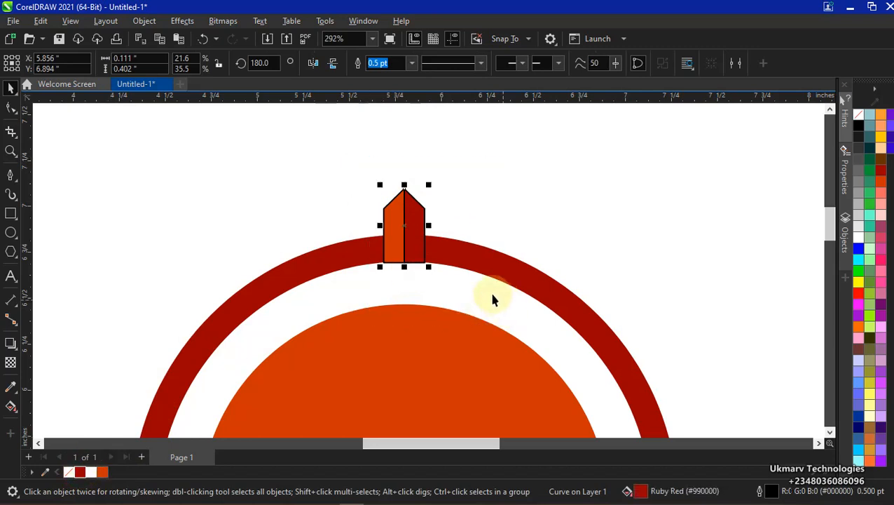
{"action": "right_click", "coordinate": [858, 114]}
{"action": "scroll", "coordinate": [399, 256], "scroll_direction": "up", "scroll_amount": 1}
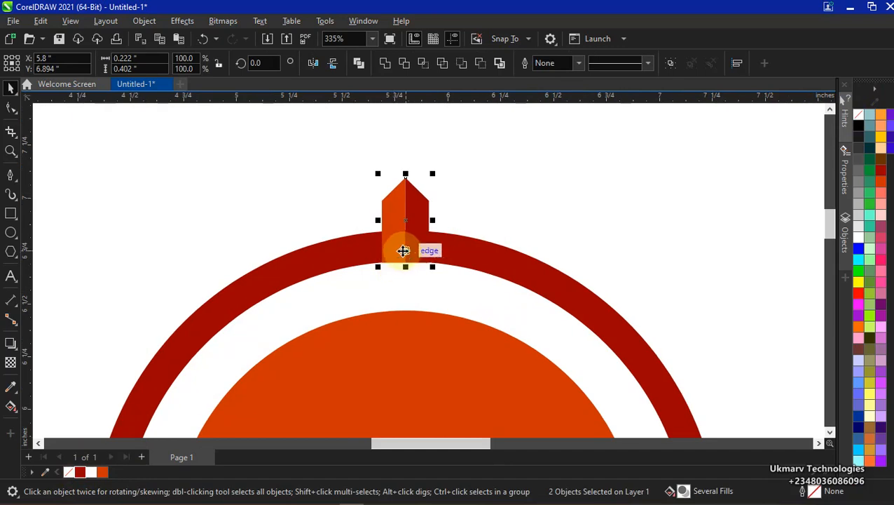
{"action": "scroll", "coordinate": [405, 252], "scroll_direction": "up", "scroll_amount": 1}
{"action": "left_click_drag", "start_coordinate": [407, 251], "coordinate": [404, 221]}
{"action": "scroll", "coordinate": [405, 221], "scroll_direction": "down", "scroll_amount": 2}
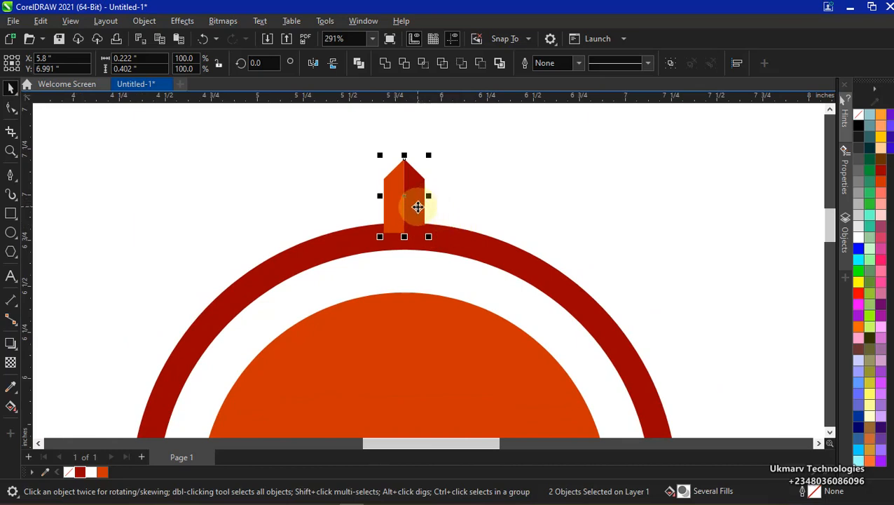
Step: Group the orange-red and dark red halves of the pointed shape
{"action": "left_click", "coordinate": [370, 144]}
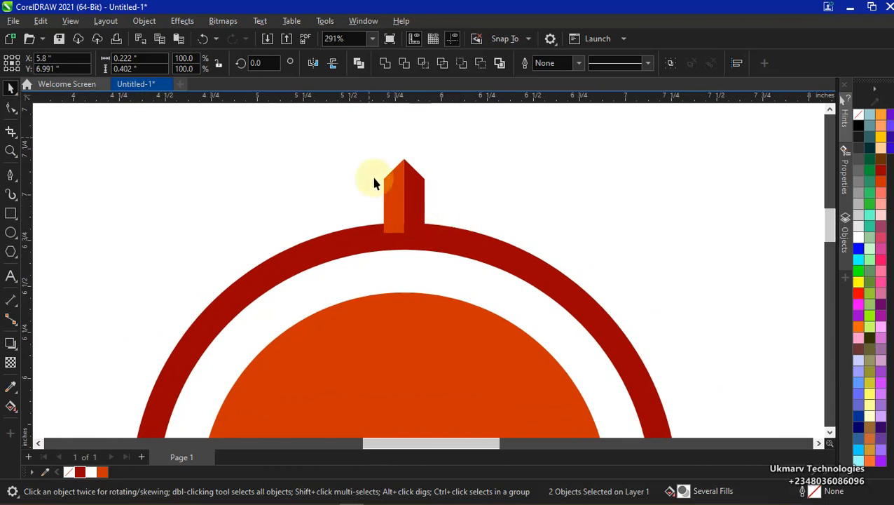
{"action": "left_click", "coordinate": [401, 198]}
{"action": "left_click", "coordinate": [422, 198], "text": "shift"}
{"action": "left_click", "coordinate": [422, 195], "text": "shift"}
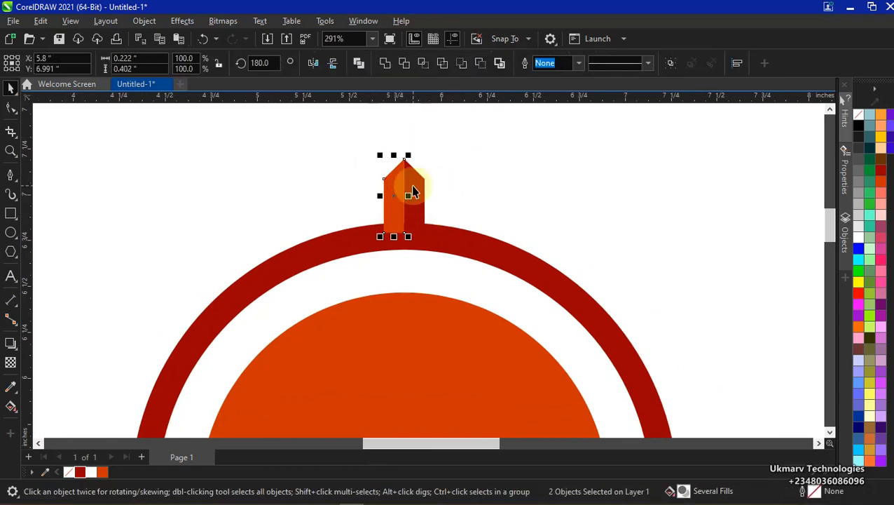
{"action": "left_click", "coordinate": [415, 187], "text": "shift"}
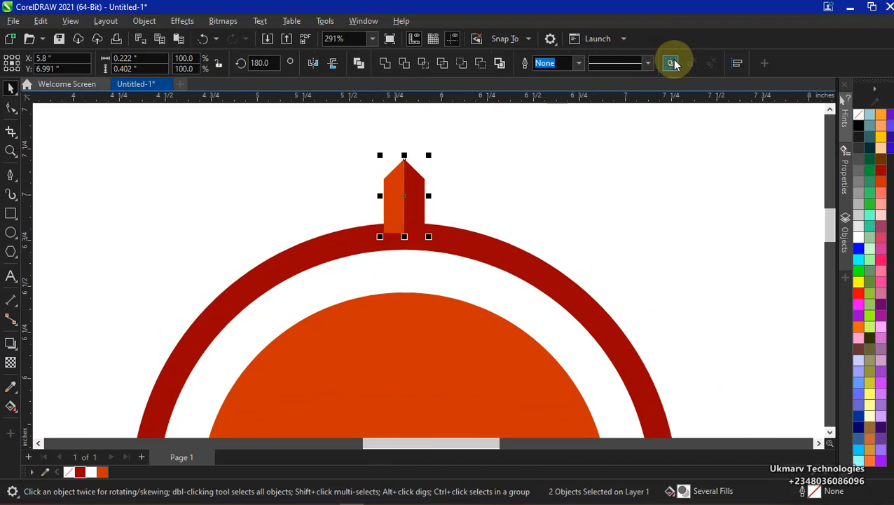
{"action": "left_click", "coordinate": [673, 64]}
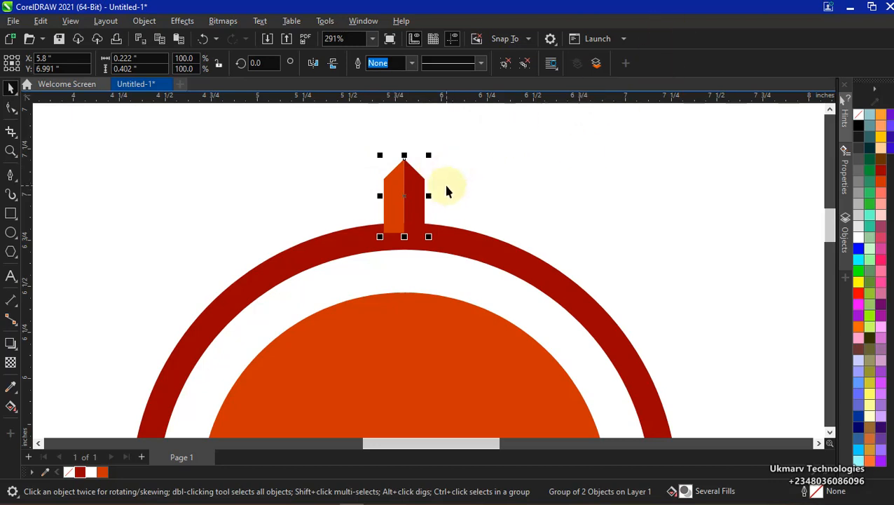
Step: Send the grouped pointed shape to the back of the layer, behind the dark red ring
{"action": "scroll", "coordinate": [353, 251], "scroll_direction": "up", "scroll_amount": 6}
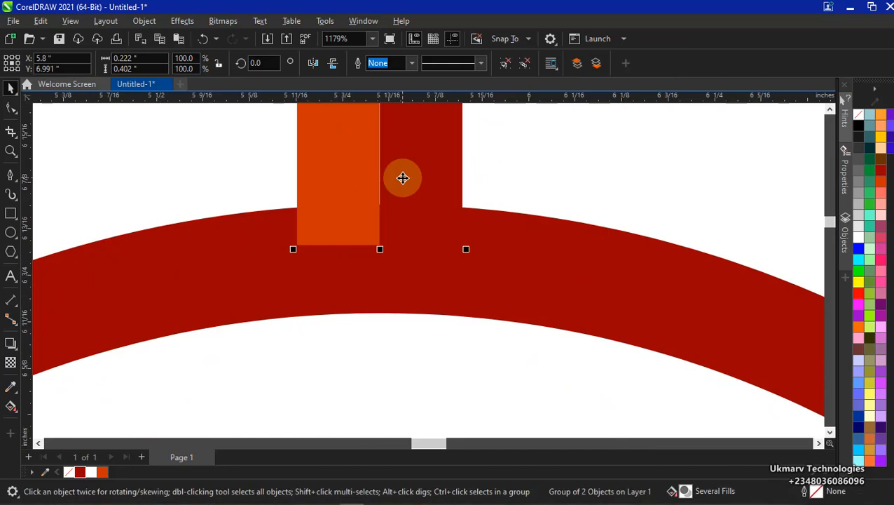
{"action": "key", "text": "shift+Page_Down"}
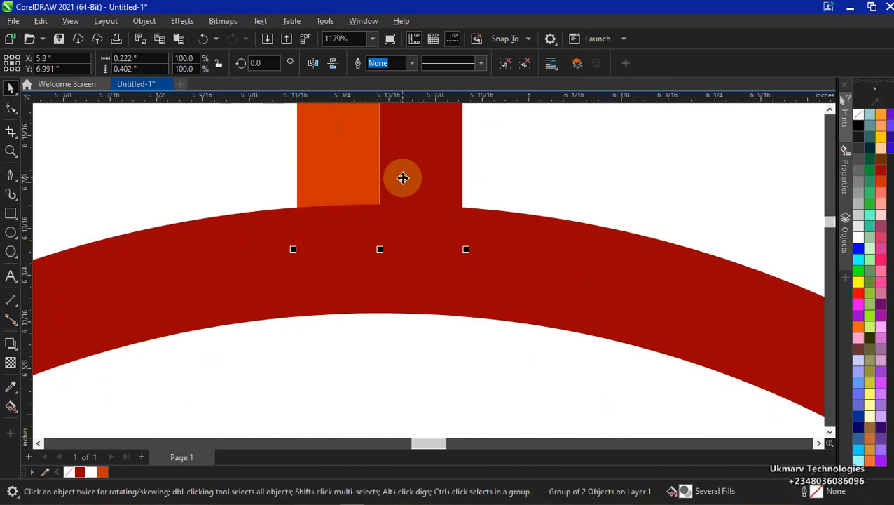
{"action": "scroll", "coordinate": [354, 183], "scroll_direction": "down", "scroll_amount": 5}
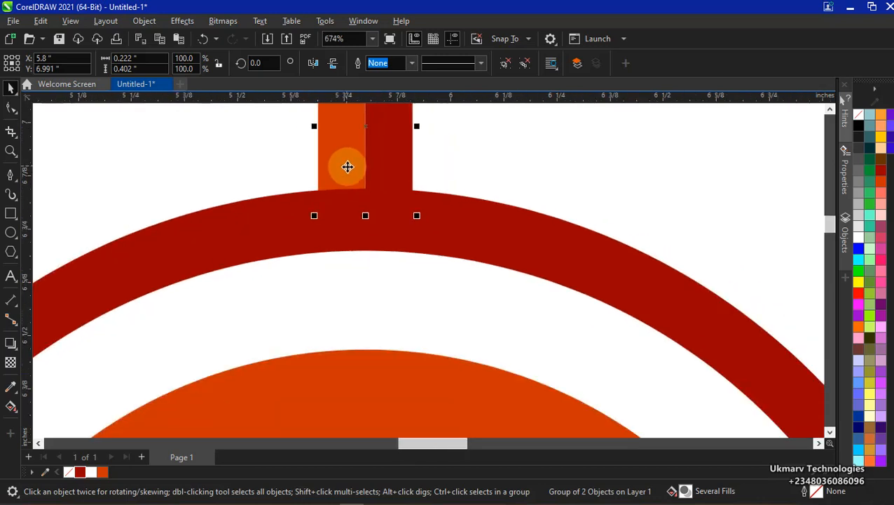
{"action": "scroll", "coordinate": [352, 167], "scroll_direction": "down", "scroll_amount": 2}
{"action": "scroll", "coordinate": [352, 183], "scroll_direction": "down", "scroll_amount": 1}
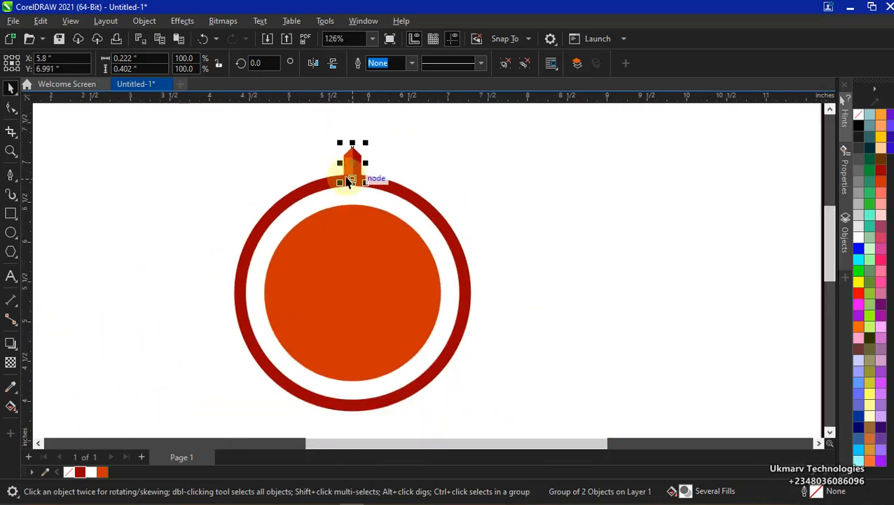
{"action": "scroll", "coordinate": [350, 175], "scroll_direction": "up", "scroll_amount": 1}
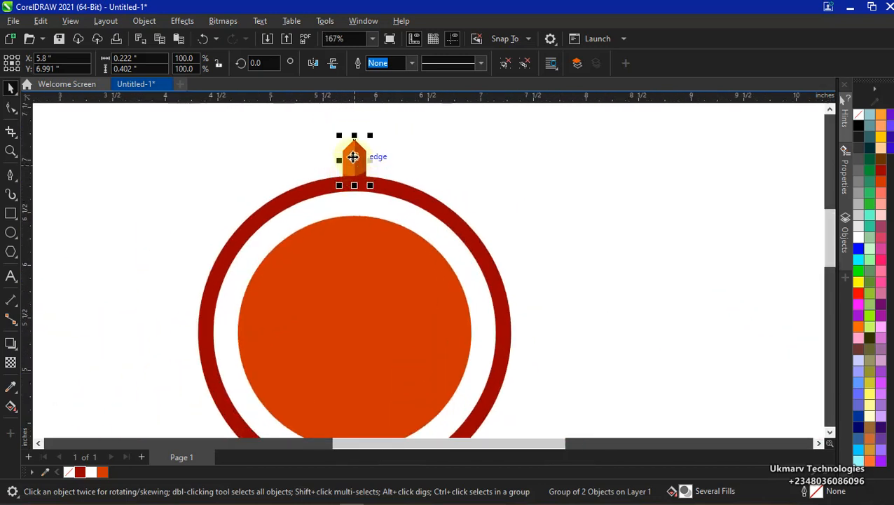
Step: Move the pointed group's rotation centre to the circles' centre and create a copy rotated clockwise to about 353.14°
{"action": "left_click", "coordinate": [354, 161]}
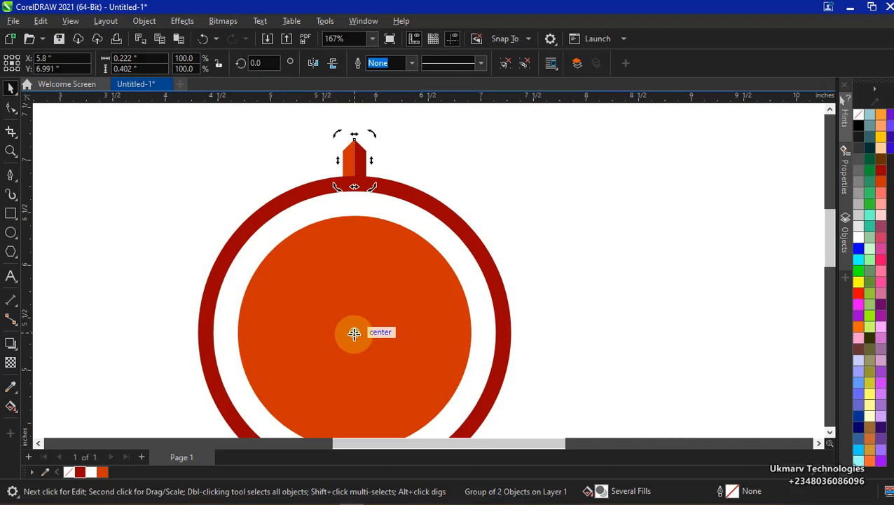
{"action": "scroll", "coordinate": [391, 335], "scroll_direction": "down", "scroll_amount": 2}
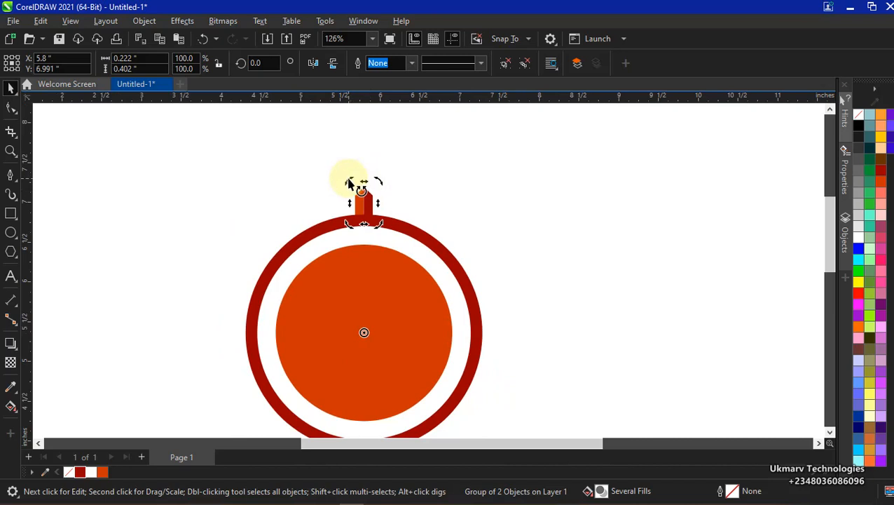
{"action": "left_click_drag", "start_coordinate": [350, 184], "coordinate": [369, 155]}
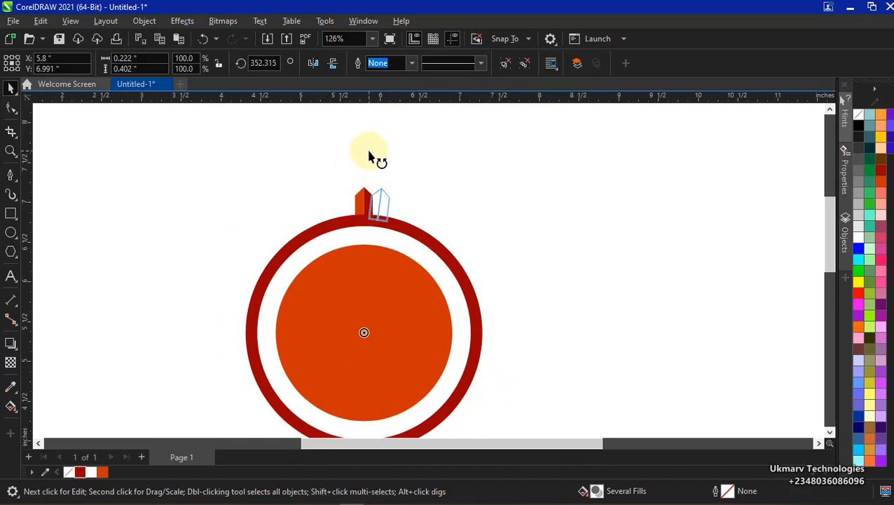
{"action": "left_click_drag", "start_coordinate": [369, 156], "coordinate": [370, 156]}
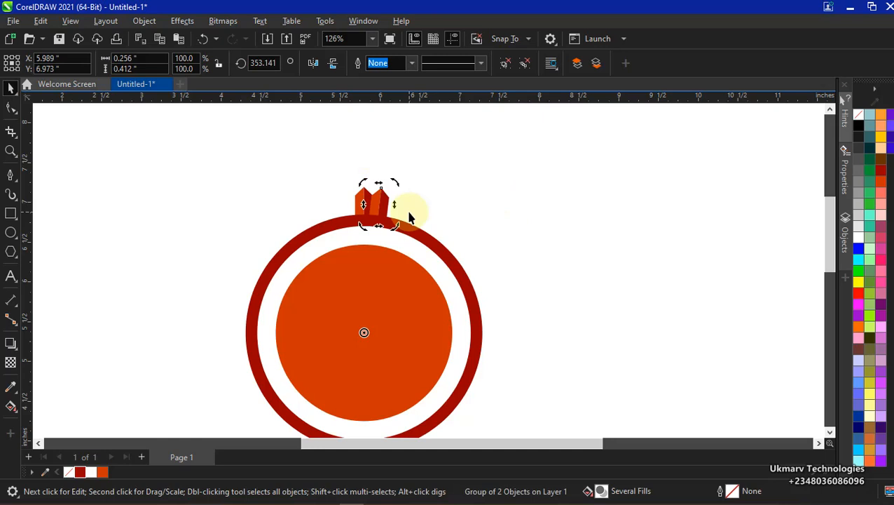
Step: Repeat the rotated copy of the pointed shape all the way around the dark red ring
{"action": "key", "text": "ctrl+r"}
{"action": "key", "text": "ctrl+r"}
{"action": "key", "text": "ctrl+r"}
{"action": "key", "text": "ctrl+r"}
{"action": "key", "text": "ctrl+r"}
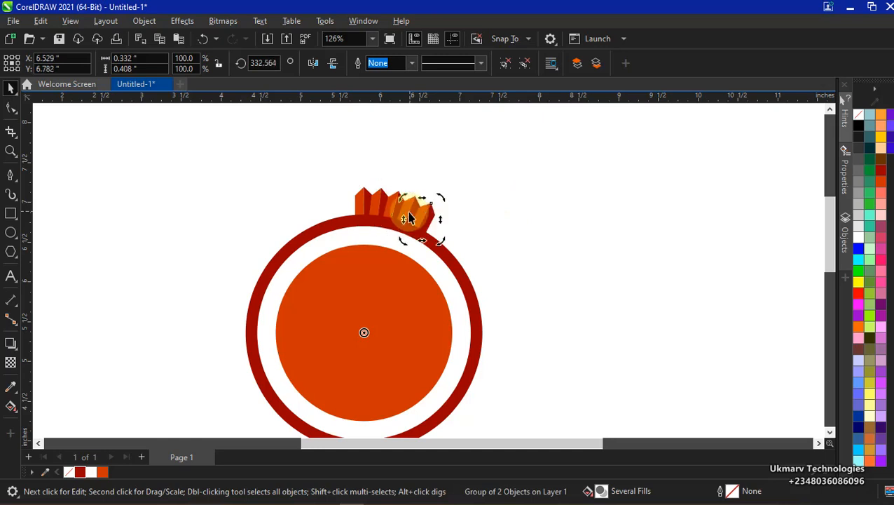
{"action": "key", "text": "ctrl+r"}
{"action": "key", "text": "ctrl+r"}
{"action": "key", "text": "ctrl+r"}
{"action": "key", "text": "ctrl+r"}
{"action": "key", "text": "ctrl+r"}
{"action": "key", "text": "ctrl+r"}
{"action": "key", "text": "ctrl+r"}
{"action": "key", "text": "ctrl+r"}
{"action": "key", "text": "ctrl+r"}
{"action": "key", "text": "ctrl+r"}
{"action": "key", "text": "ctrl+r"}
{"action": "key", "text": "ctrl+r"}
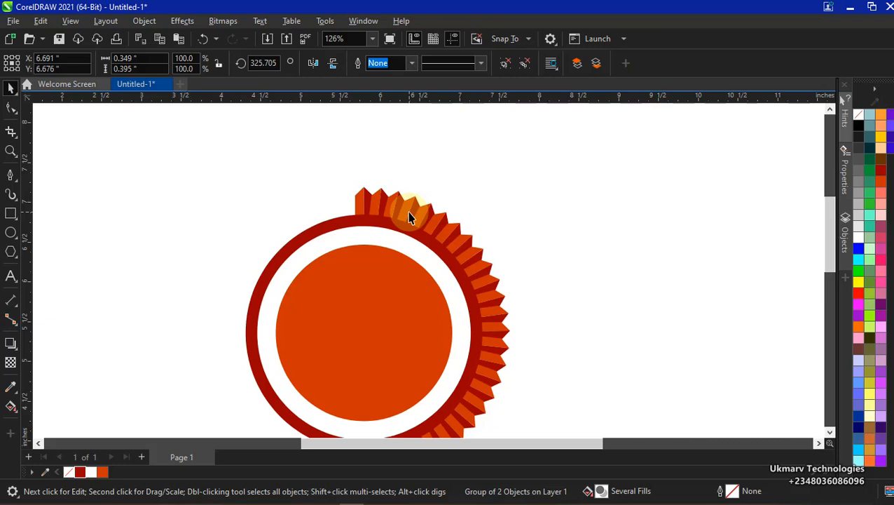
{"action": "key", "text": "ctrl+r"}
{"action": "key", "text": "ctrl+r"}
{"action": "key", "text": "ctrl+r"}
{"action": "key", "text": "ctrl+r"}
{"action": "key", "text": "ctrl+r"}
{"action": "key", "text": "ctrl+r"}
{"action": "key", "text": "ctrl+r"}
{"action": "key", "text": "ctrl+r"}
{"action": "key", "text": "ctrl+r"}
{"action": "key", "text": "ctrl+r"}
{"action": "key", "text": "ctrl+r"}
{"action": "key", "text": "ctrl+r"}
{"action": "key", "text": "ctrl+r"}
{"action": "key", "text": "ctrl+r"}
{"action": "key", "text": "ctrl+r"}
{"action": "key", "text": "ctrl+r"}
{"action": "key", "text": "ctrl+r"}
{"action": "key", "text": "ctrl+r"}
{"action": "key", "text": "ctrl+r"}
{"action": "key", "text": "ctrl+r"}
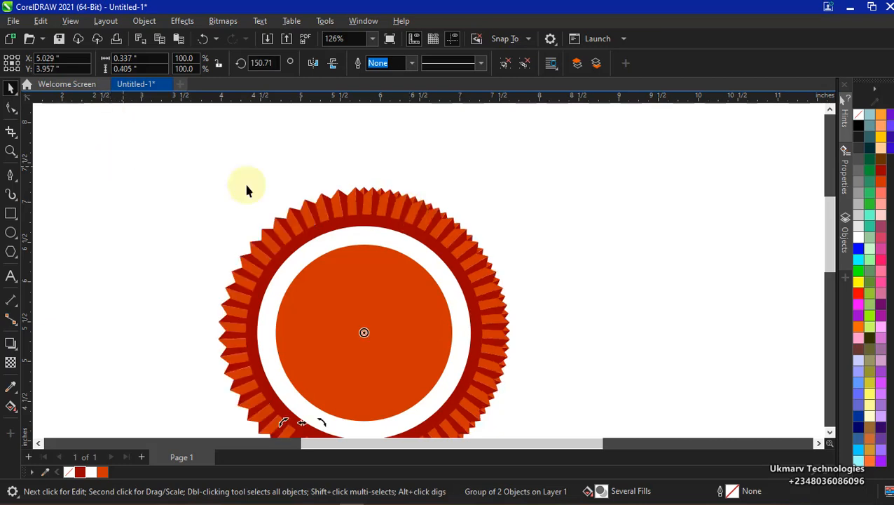
Step: Undo the surplus overlapping copies, and repeat the rotated copy twice to close the gap at the badge's top
{"action": "key", "text": "ctrl+z"}
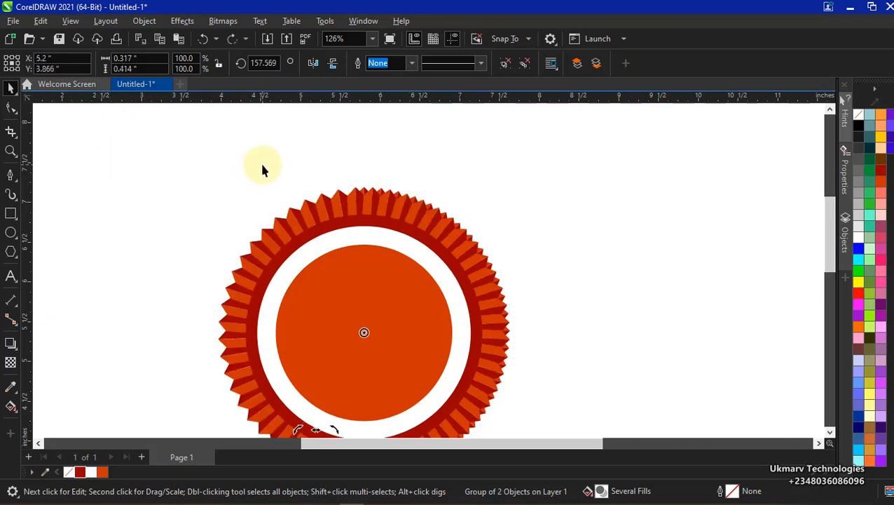
{"action": "key", "text": "ctrl+z"}
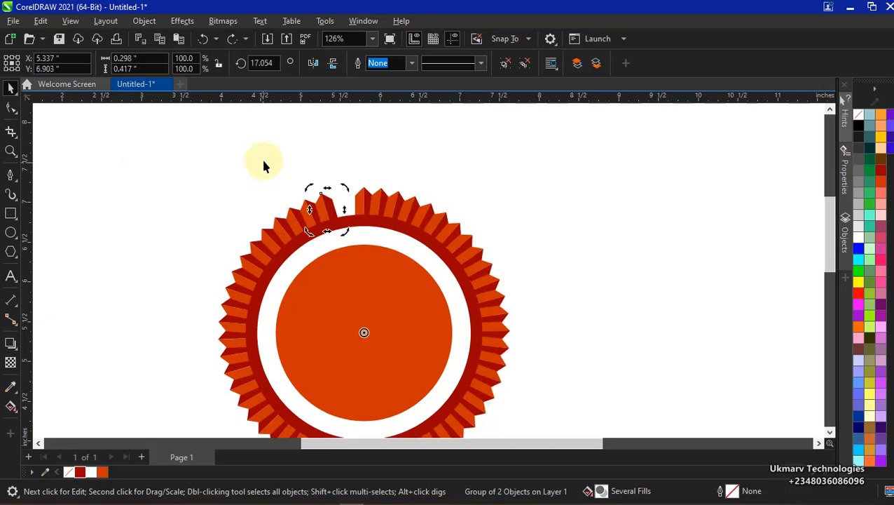
{"action": "key", "text": "ctrl+r"}
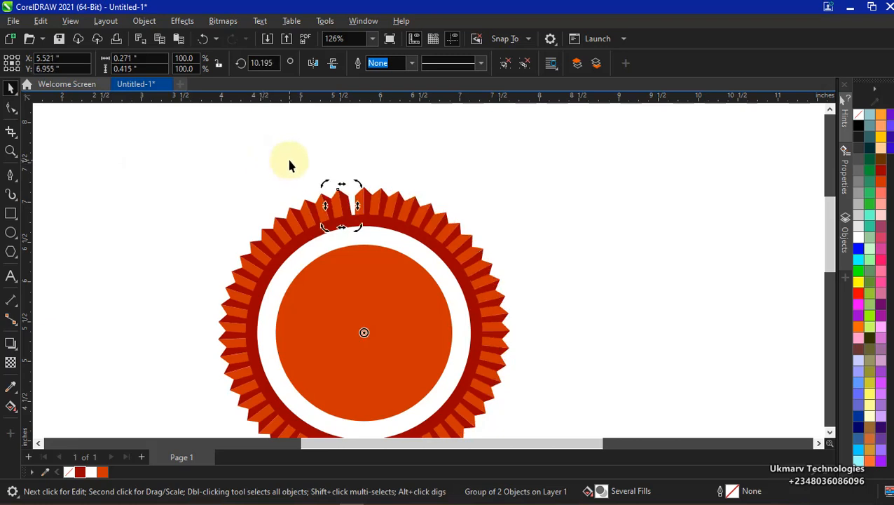
{"action": "key", "text": "ctrl+r"}
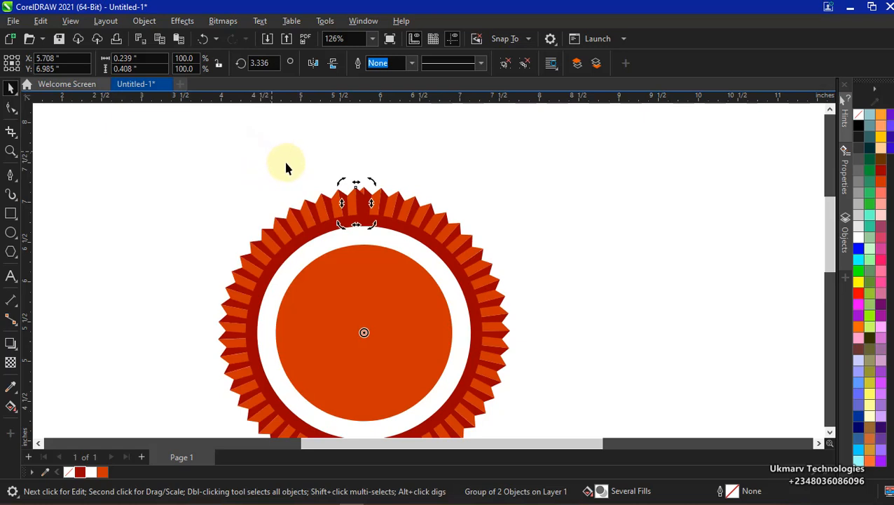
Step: Group all the circles and surrounding pointed shapes of the badge
{"action": "scroll", "coordinate": [349, 210], "scroll_direction": "down", "scroll_amount": 3}
{"action": "scroll", "coordinate": [382, 284], "scroll_direction": "down", "scroll_amount": 1}
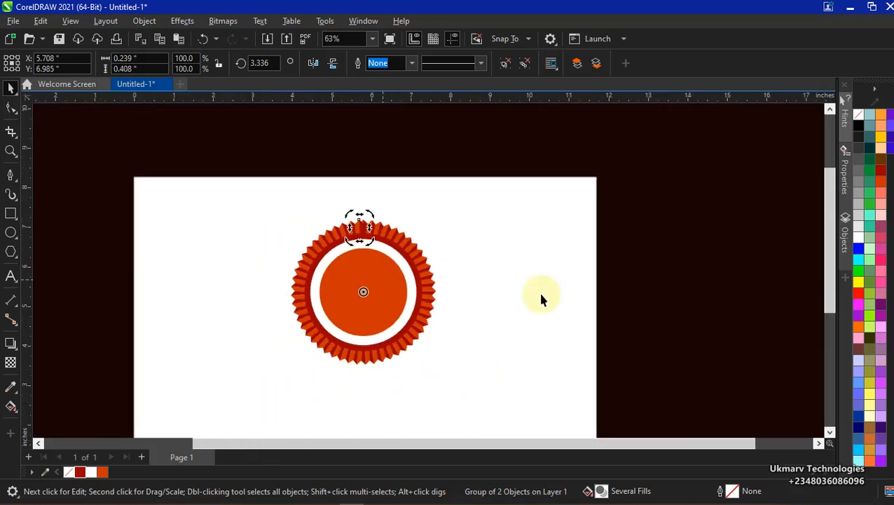
{"action": "left_click", "coordinate": [648, 317]}
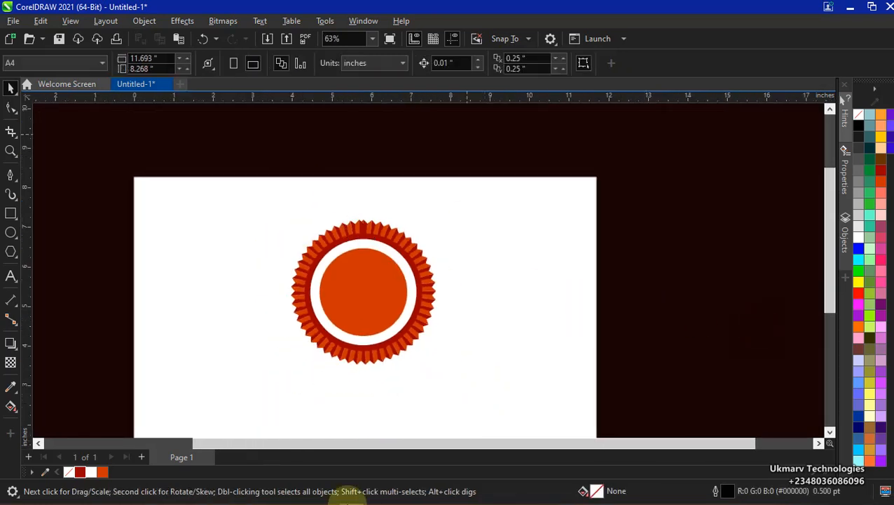
{"action": "left_click_drag", "start_coordinate": [228, 144], "coordinate": [512, 398]}
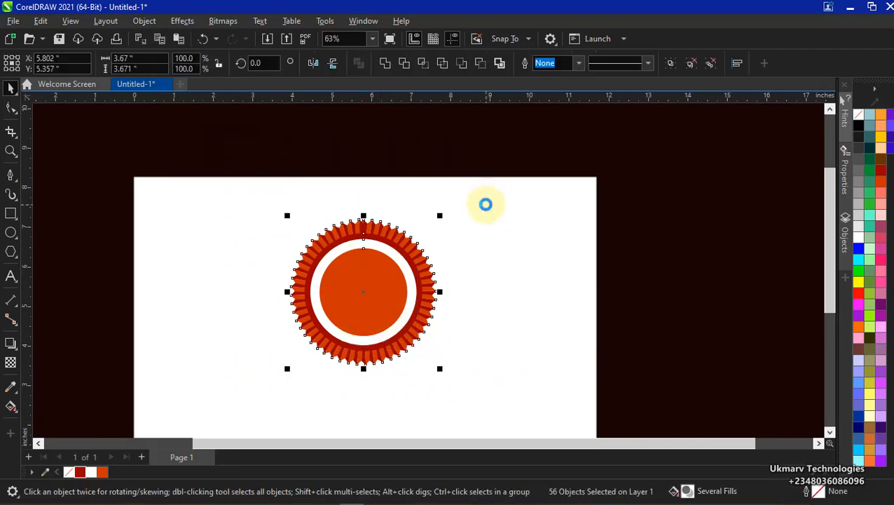
{"action": "key", "text": "ctrl+g"}
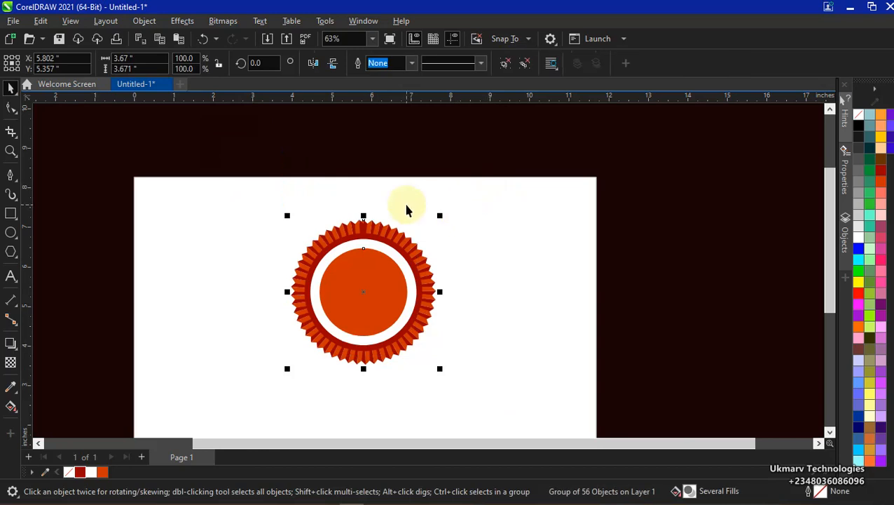
Step: Flip the badge group horizontally and vertically so its overlapping points sit at the bottom of the ring
{"action": "scroll", "coordinate": [365, 210], "scroll_direction": "up", "scroll_amount": 2}
{"action": "scroll", "coordinate": [375, 222], "scroll_direction": "up", "scroll_amount": 5}
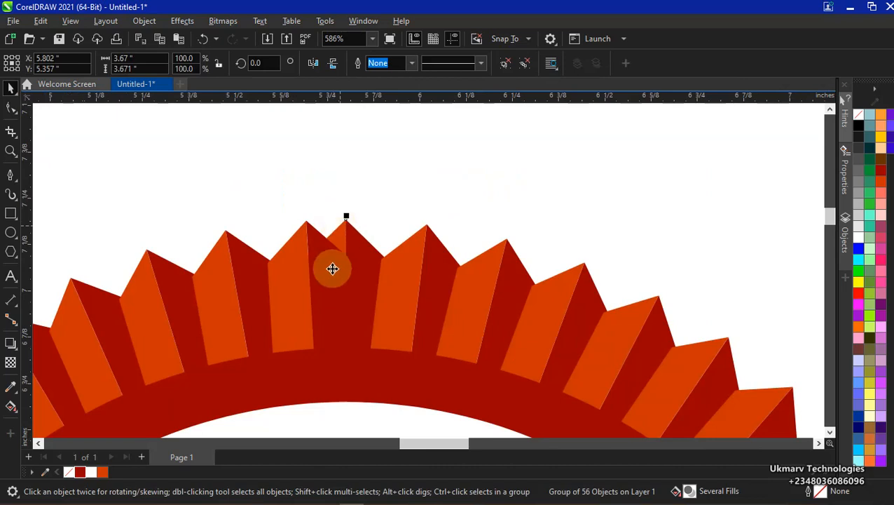
{"action": "left_click", "coordinate": [334, 63]}
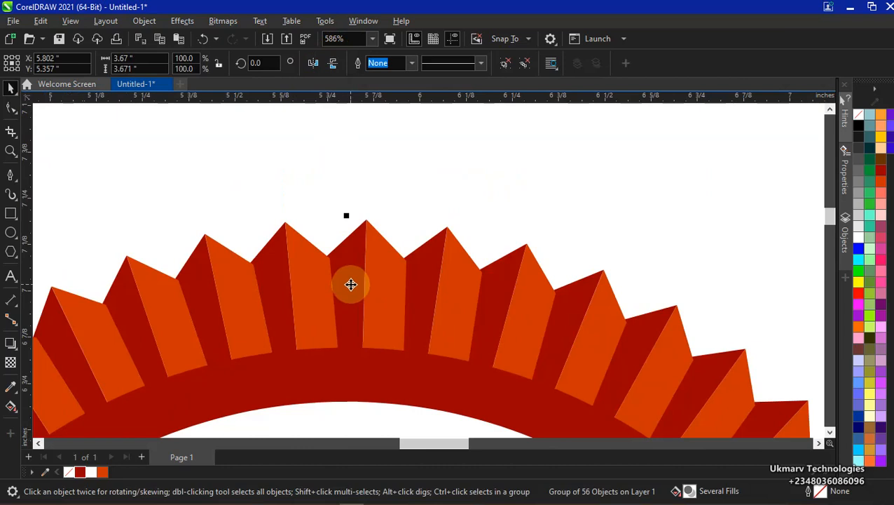
{"action": "left_click", "coordinate": [332, 65]}
{"action": "left_click", "coordinate": [314, 64]}
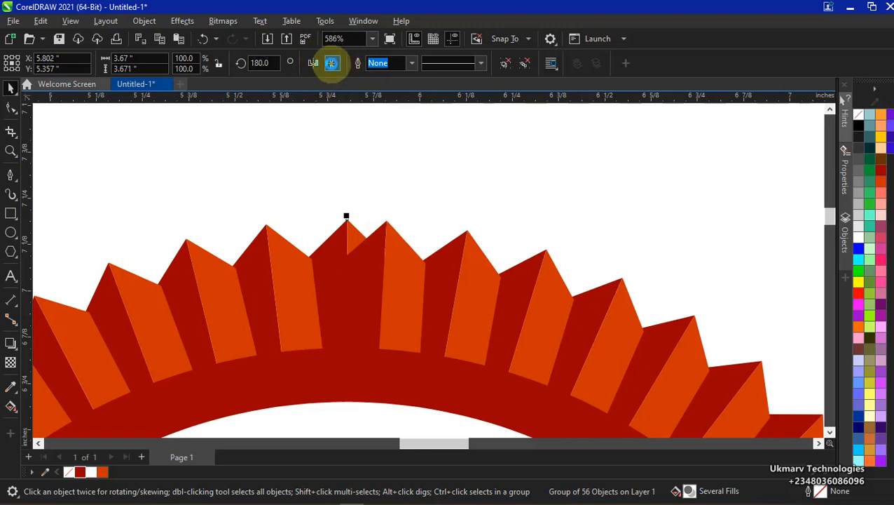
{"action": "left_click", "coordinate": [330, 64]}
{"action": "scroll", "coordinate": [361, 245], "scroll_direction": "down", "scroll_amount": 4}
{"action": "scroll", "coordinate": [376, 347], "scroll_direction": "down", "scroll_amount": 1}
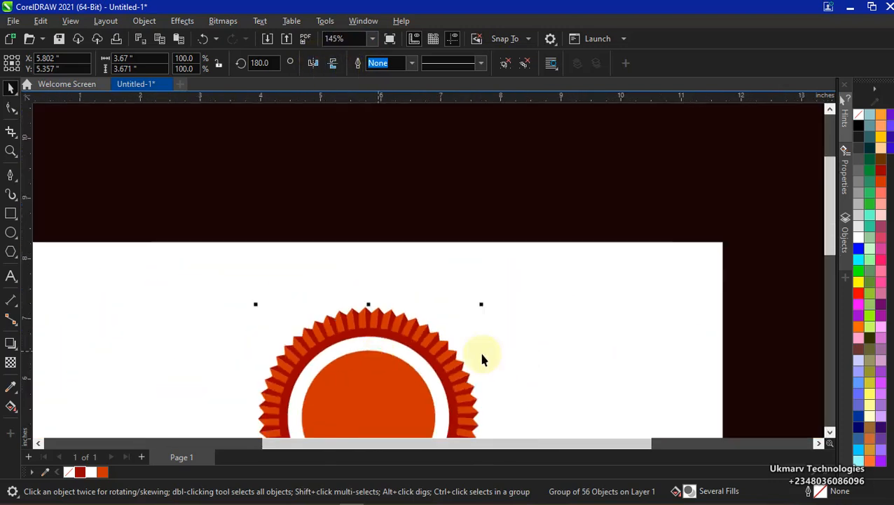
{"action": "left_click_drag", "start_coordinate": [830, 195], "coordinate": [833, 321]}
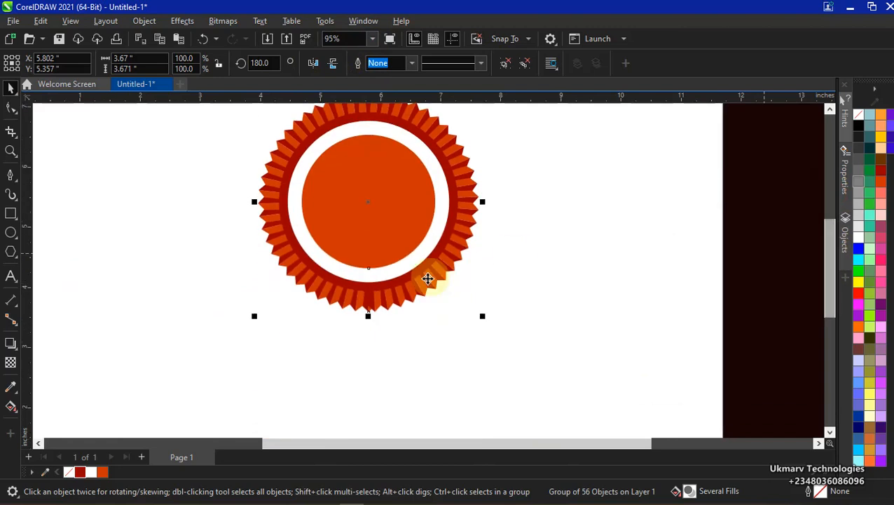
{"action": "scroll", "coordinate": [350, 316], "scroll_direction": "up", "scroll_amount": 3}
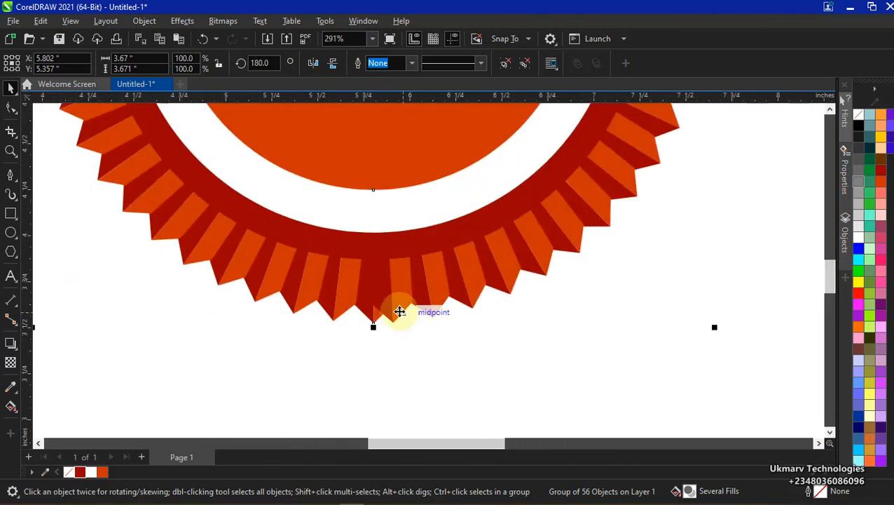
{"action": "scroll", "coordinate": [384, 311], "scroll_direction": "up", "scroll_amount": 5}
{"action": "scroll", "coordinate": [385, 311], "scroll_direction": "down", "scroll_amount": 9}
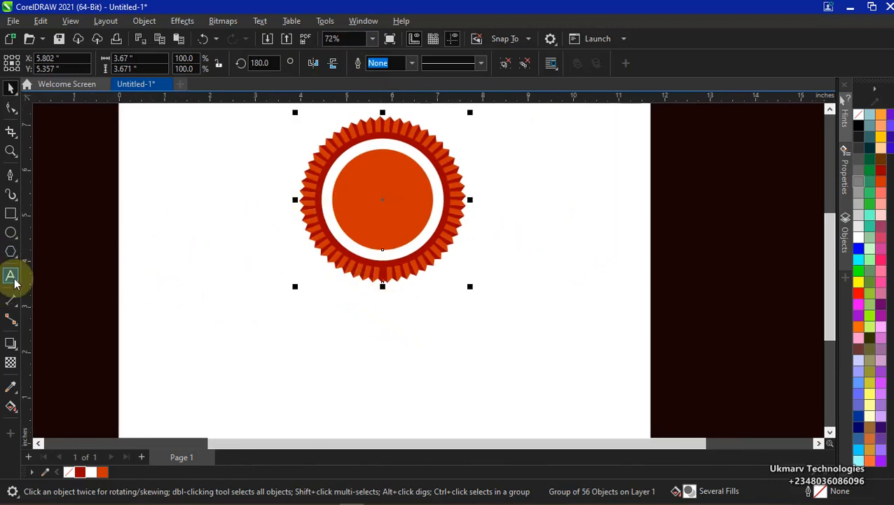
Step: Draw a rectangle about 0.77 by 2.47 inches, place it below the badge and rotate it to about 333.6°
{"action": "left_click", "coordinate": [9, 214]}
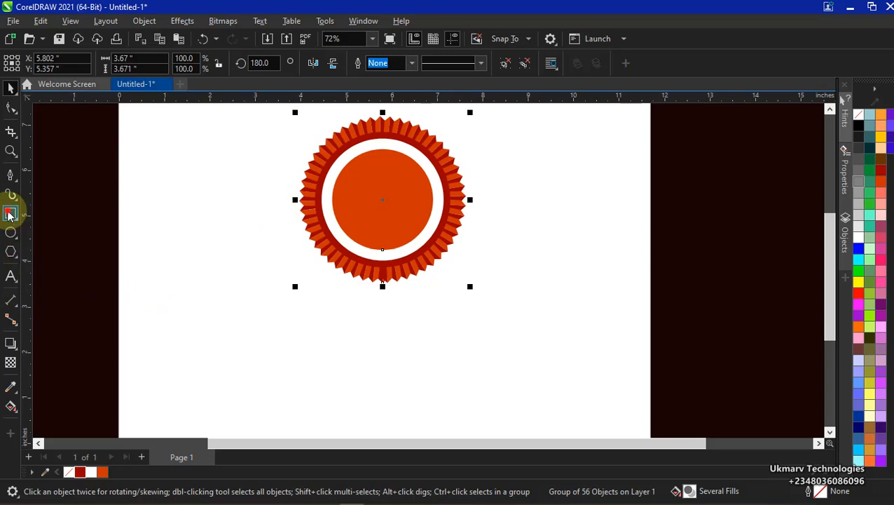
{"action": "left_click_drag", "start_coordinate": [230, 250], "coordinate": [267, 365]}
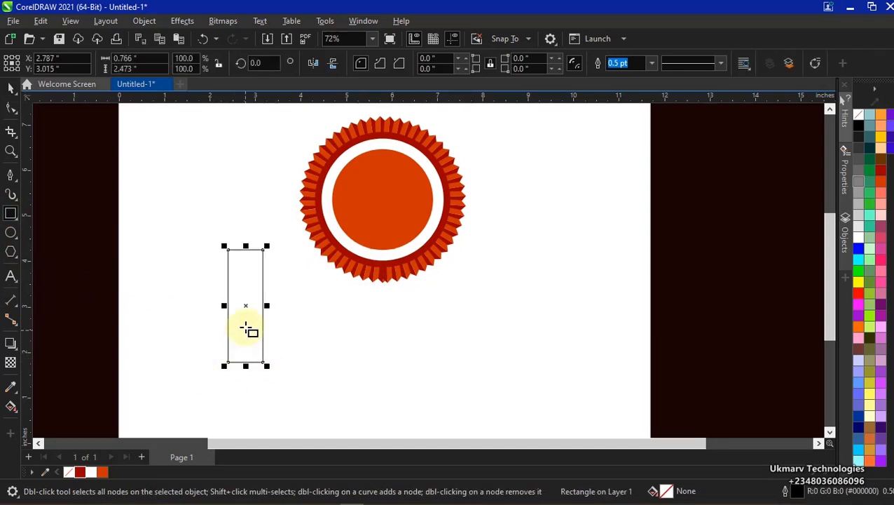
{"action": "left_click_drag", "start_coordinate": [245, 306], "coordinate": [353, 297]}
{"action": "left_click", "coordinate": [356, 297]}
{"action": "left_click_drag", "start_coordinate": [377, 360], "coordinate": [351, 374]}
Step: Move the tilted rectangle over the badge's lower-left edge, centred at about X 4.76, Y 3.44 inches
{"action": "left_click", "coordinate": [339, 318]}
{"action": "left_click", "coordinate": [336, 317]}
{"action": "left_click", "coordinate": [335, 316]}
{"action": "left_click", "coordinate": [335, 320]}
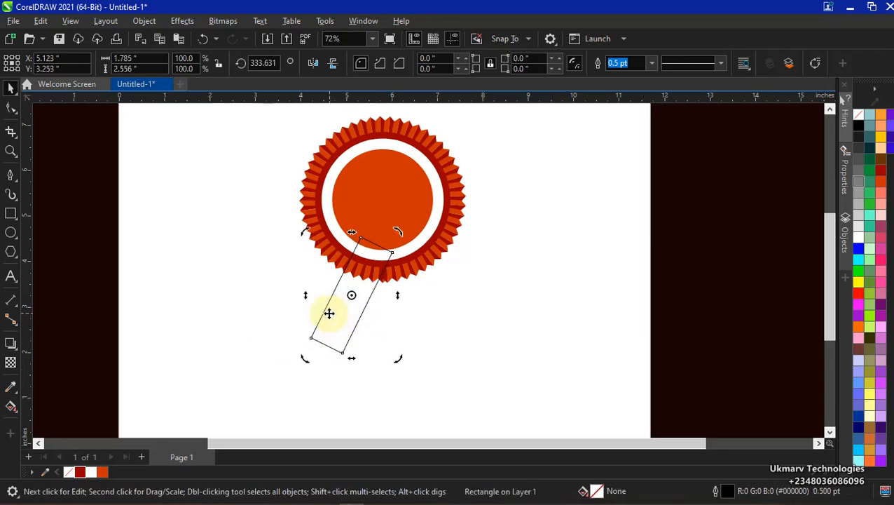
{"action": "left_click", "coordinate": [324, 311]}
{"action": "left_click_drag", "start_coordinate": [339, 320], "coordinate": [321, 315]}
{"action": "scroll", "coordinate": [329, 287], "scroll_direction": "up", "scroll_amount": 2}
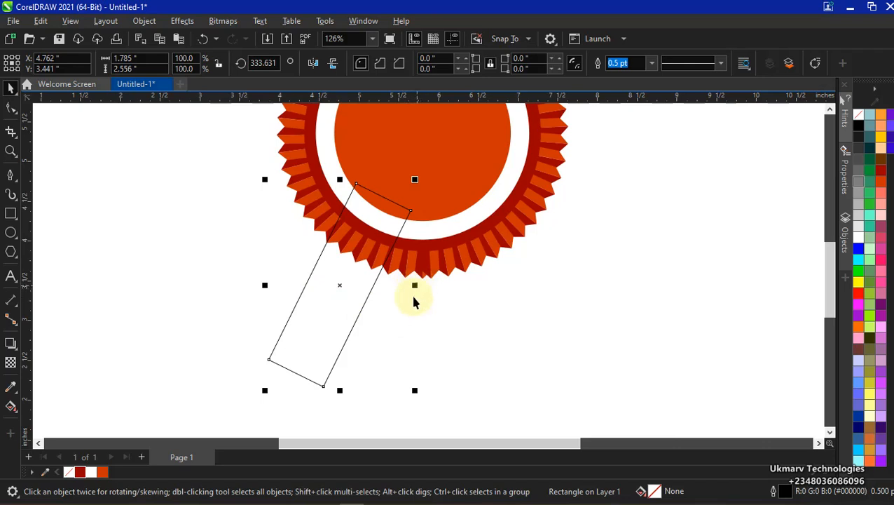
{"action": "left_click", "coordinate": [415, 392]}
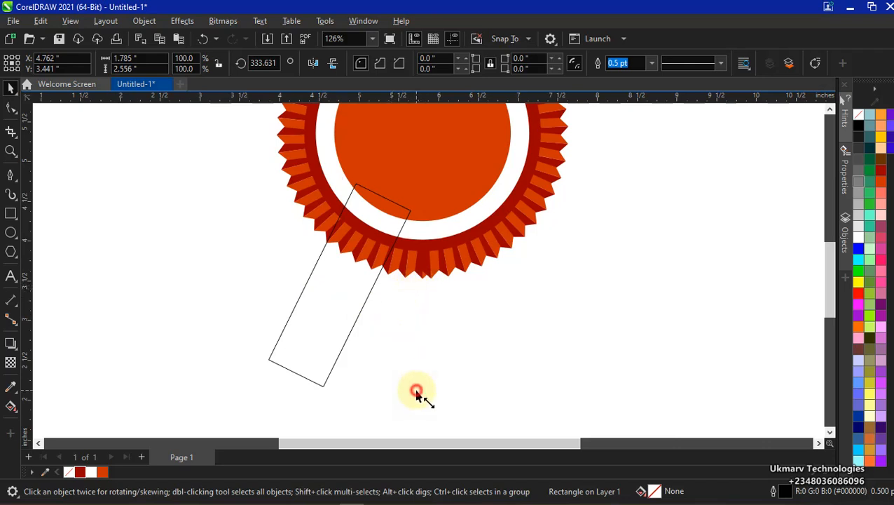
{"action": "left_click_drag", "start_coordinate": [415, 389], "coordinate": [405, 393]}
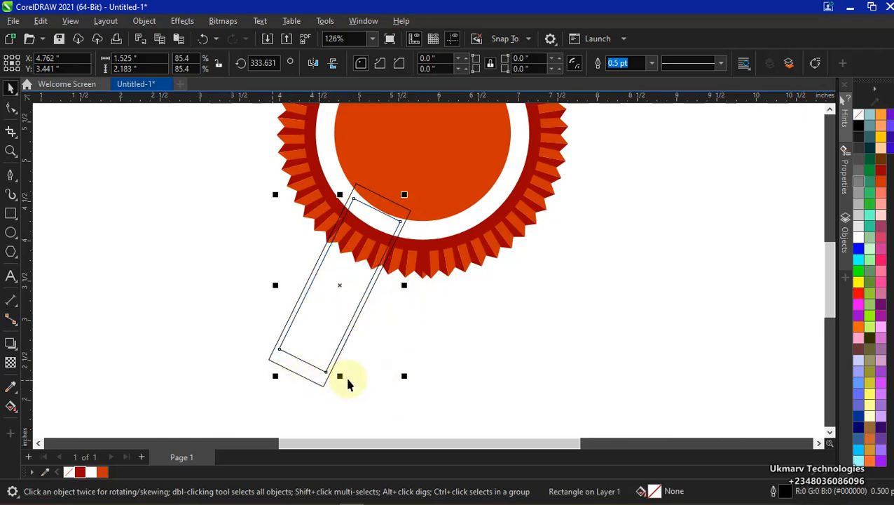
{"action": "left_click_drag", "start_coordinate": [340, 379], "coordinate": [327, 375]}
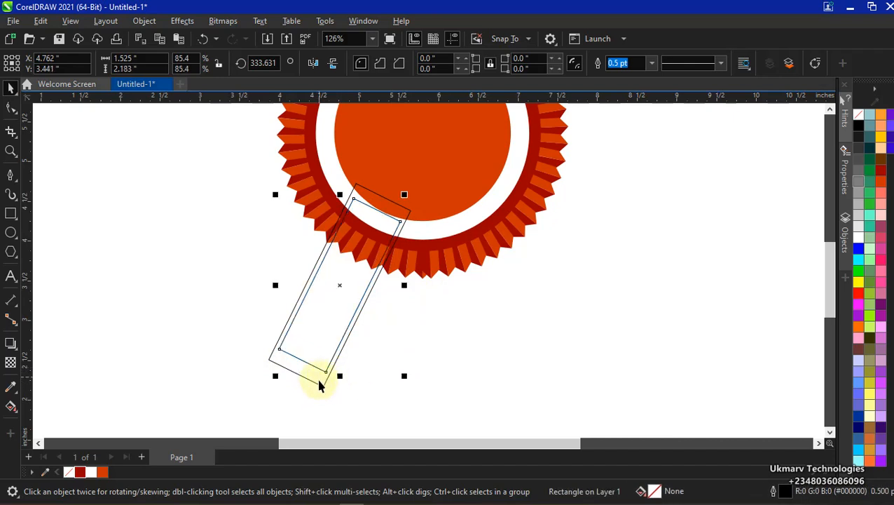
{"action": "key", "text": "ctrl+z"}
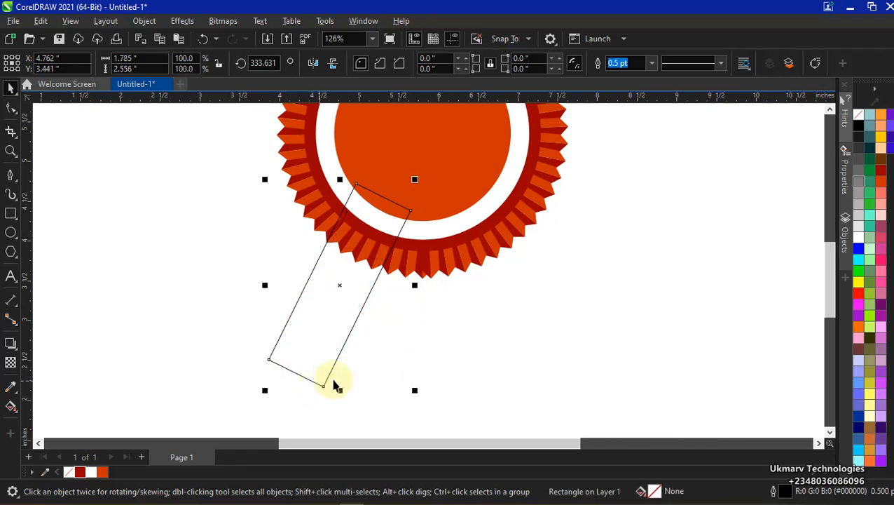
Step: Create a copy of the tilted rectangle inside the original, scaled from its centre to about 86.4%
{"action": "left_click", "coordinate": [414, 392]}
{"action": "left_click_drag", "start_coordinate": [415, 393], "coordinate": [404, 391]}
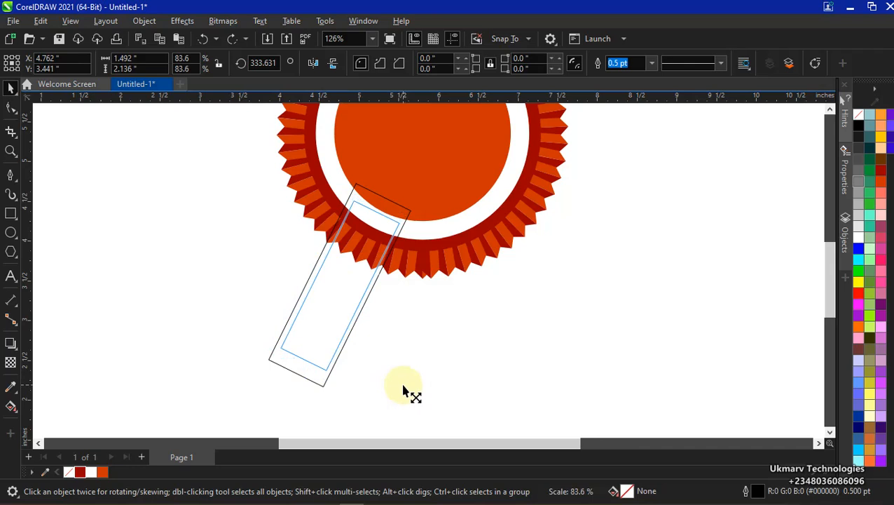
{"action": "left_click_drag", "start_coordinate": [403, 385], "coordinate": [405, 388]}
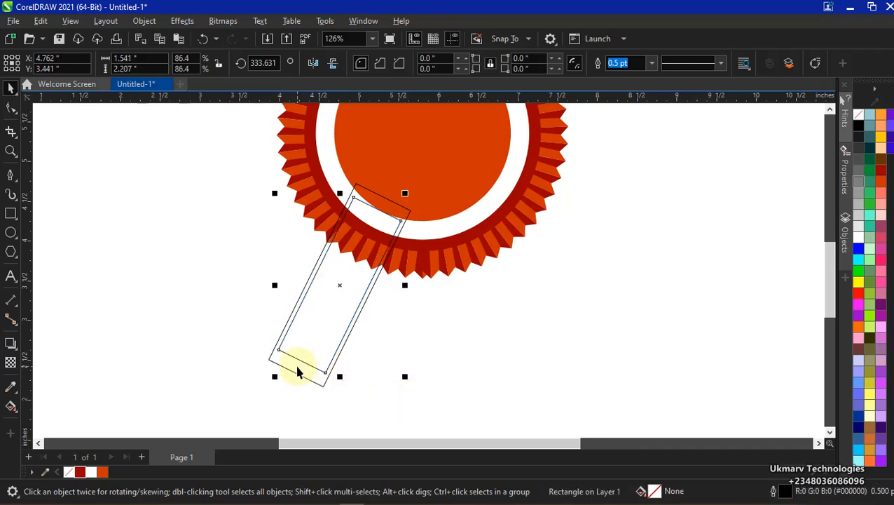
Step: Move the outer tilted rectangle up around its smaller copy, centred at about X 4.797, Y 3.53 inches
{"action": "scroll", "coordinate": [297, 371], "scroll_direction": "up", "scroll_amount": 2}
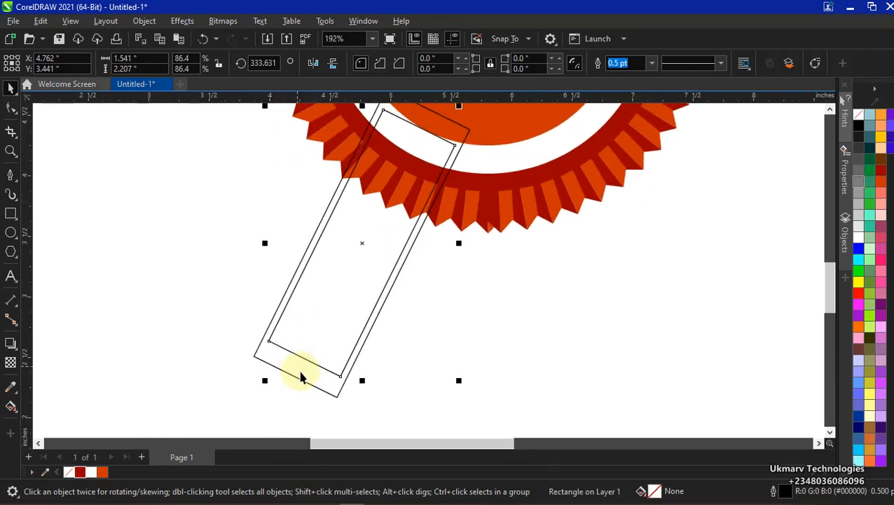
{"action": "left_click", "coordinate": [300, 382]}
{"action": "left_click", "coordinate": [294, 376]}
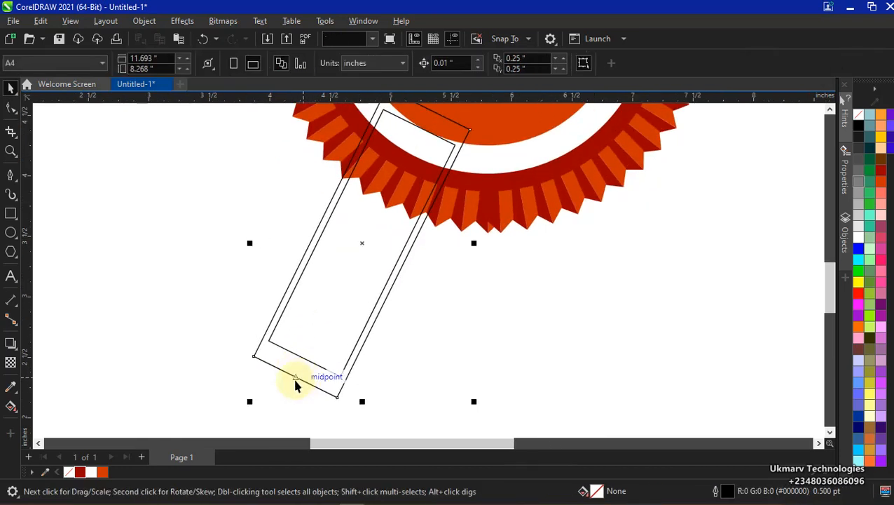
{"action": "left_click", "coordinate": [295, 377]}
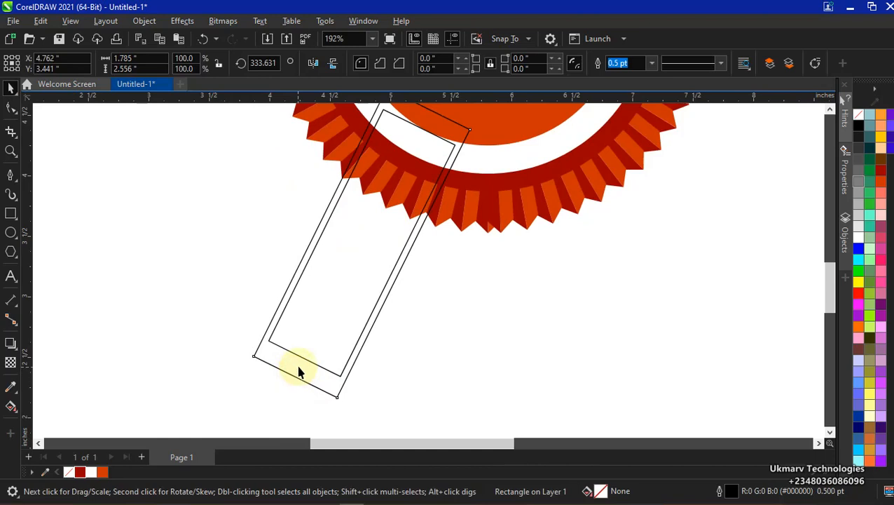
{"action": "left_click", "coordinate": [296, 373]}
{"action": "mouse_move", "coordinate": [297, 374]}
{"action": "left_mouse_down"}
{"action": "mouse_move", "coordinate": [308, 371]}
{"action": "mouse_move", "coordinate": [299, 365]}
{"action": "left_mouse_up"}
{"action": "scroll", "coordinate": [315, 367], "scroll_direction": "down", "scroll_amount": 2}
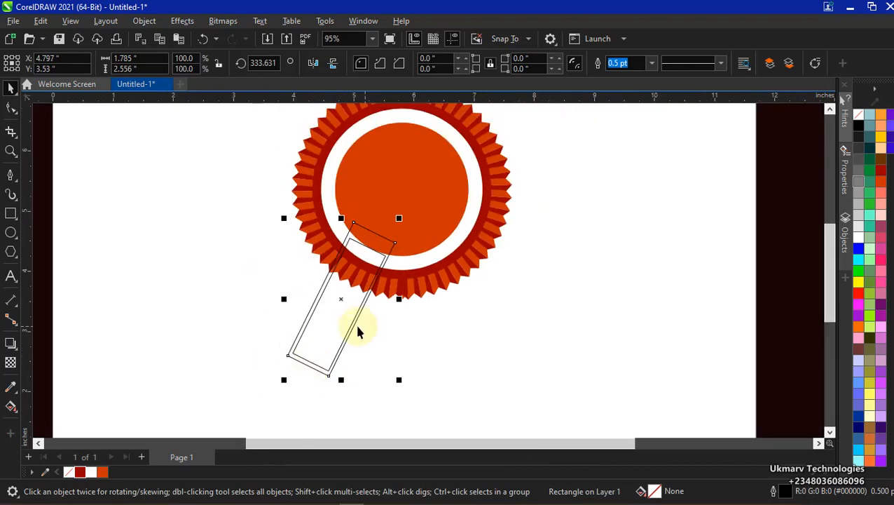
{"action": "scroll", "coordinate": [329, 302], "scroll_direction": "up", "scroll_amount": 1}
{"action": "left_click", "coordinate": [677, 343]}
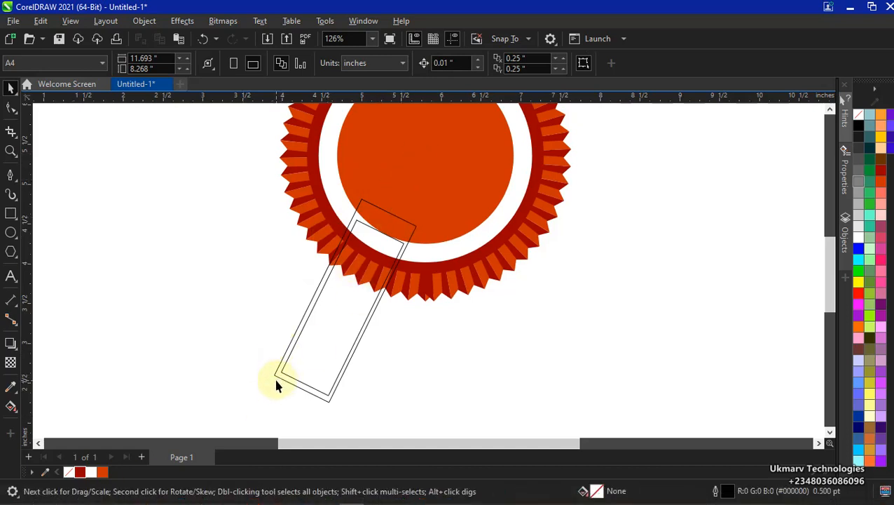
Step: Fill the outer tilted rectangle with Ruby Red and the inner one with Brick Red
{"action": "left_click", "coordinate": [278, 379]}
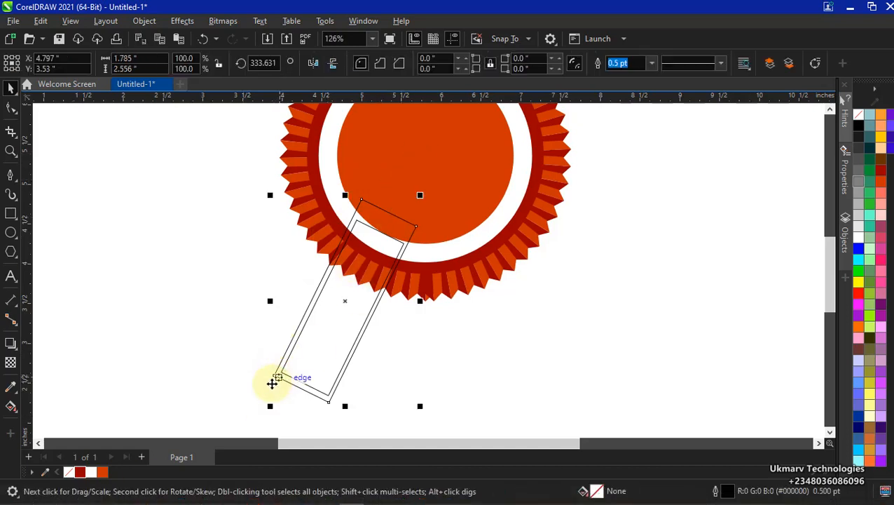
{"action": "double_click", "coordinate": [80, 475]}
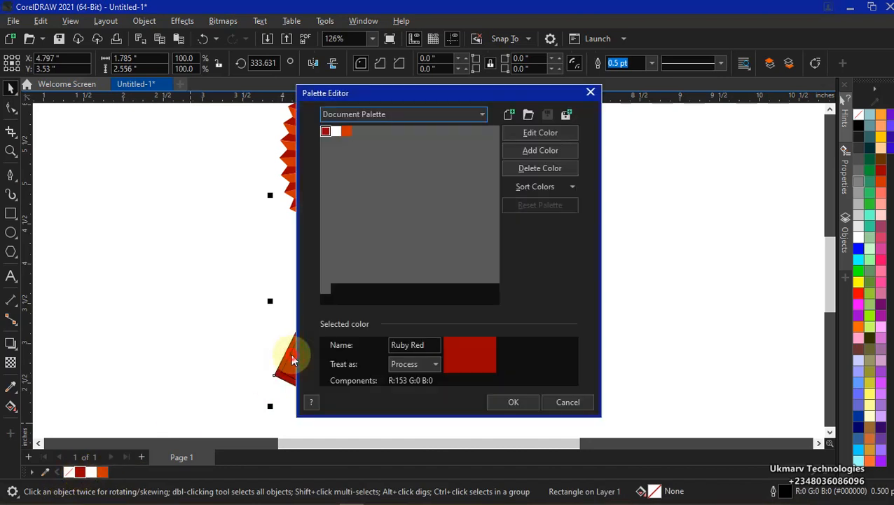
{"action": "left_click", "coordinate": [591, 92]}
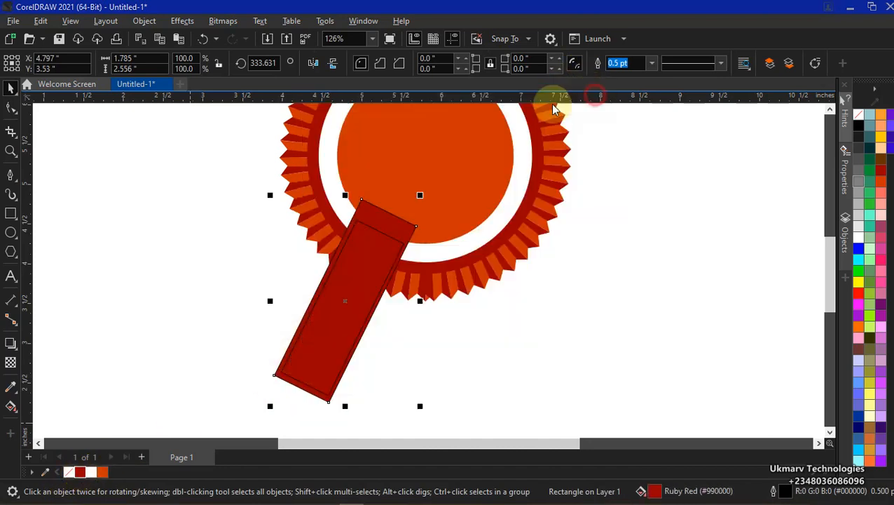
{"action": "left_click", "coordinate": [323, 373]}
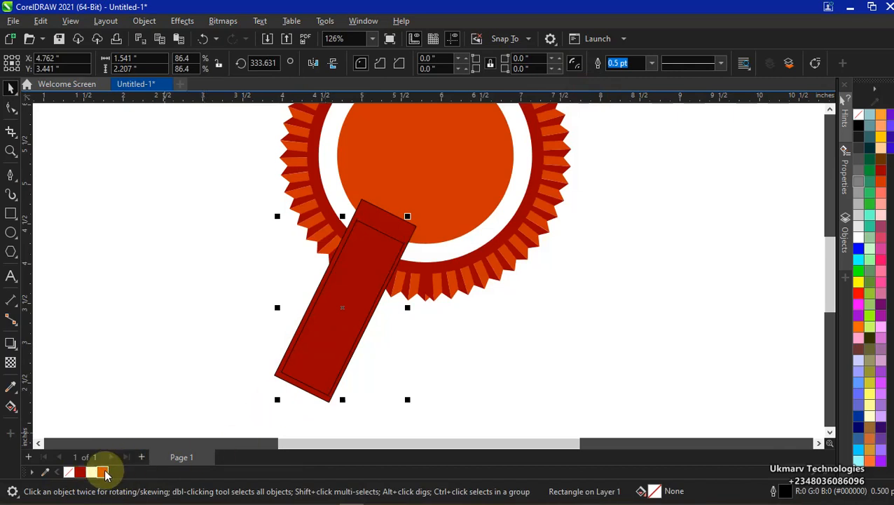
{"action": "left_click", "coordinate": [103, 473]}
Step: Remove the outlines from both tilted rectangles
{"action": "left_click", "coordinate": [365, 310]}
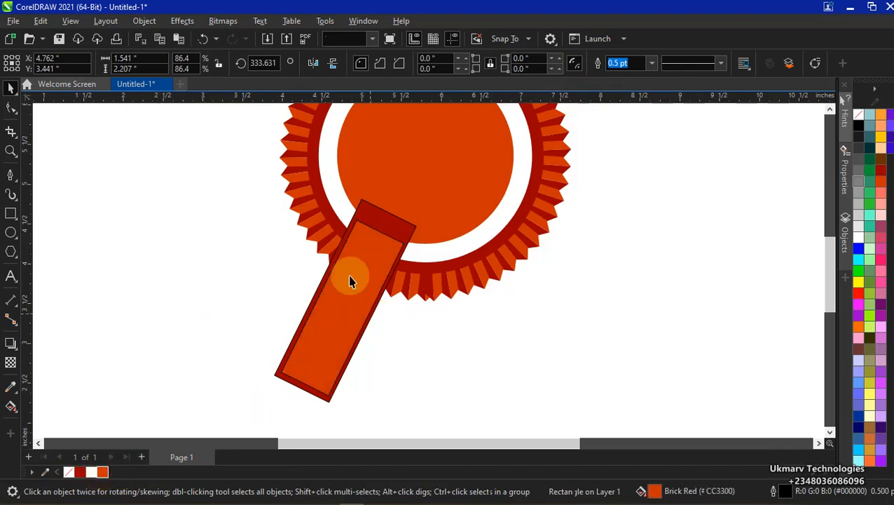
{"action": "left_click", "coordinate": [373, 214]}
{"action": "left_click", "coordinate": [345, 298]}
{"action": "left_click_drag", "start_coordinate": [184, 157], "coordinate": [492, 424]}
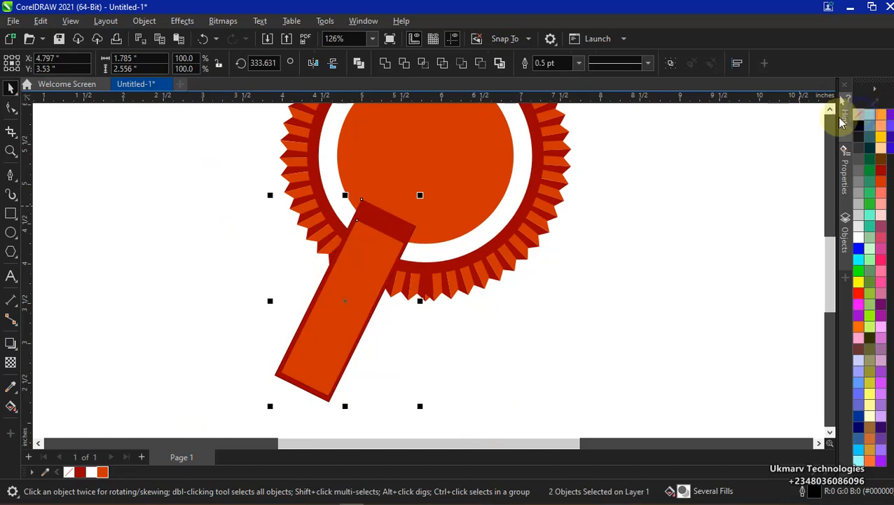
{"action": "left_click", "coordinate": [409, 365]}
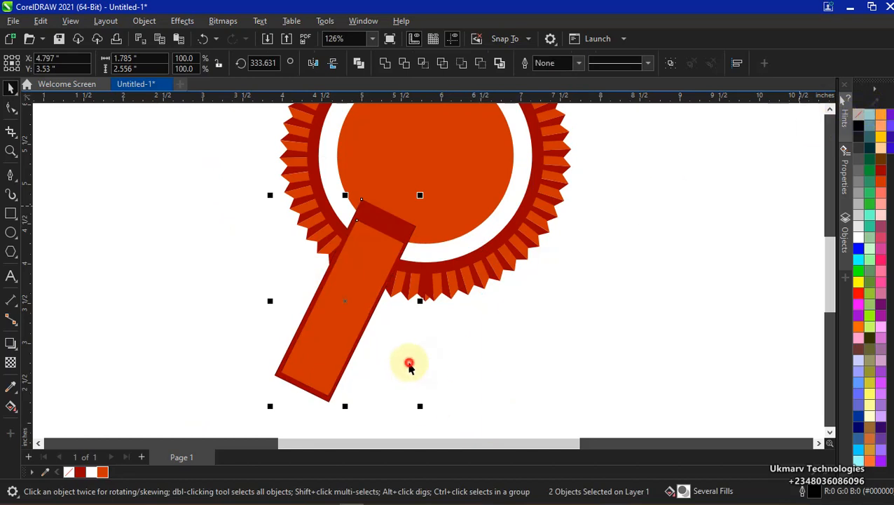
Step: Convert the inner Brick Red rectangle to curves
{"action": "left_click", "coordinate": [306, 372]}
{"action": "left_click", "coordinate": [315, 371]}
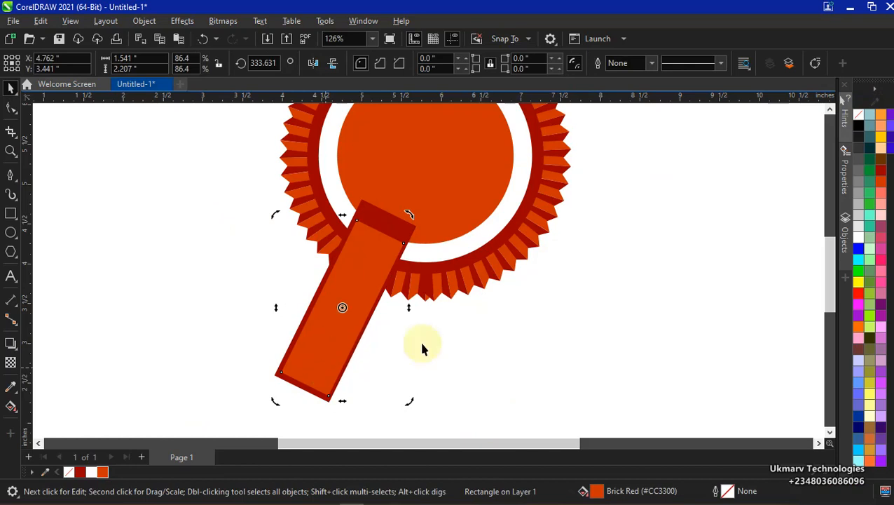
{"action": "left_click", "coordinate": [461, 334]}
{"action": "double_click", "coordinate": [318, 380]}
{"action": "scroll", "coordinate": [319, 381], "scroll_direction": "up", "scroll_amount": 1}
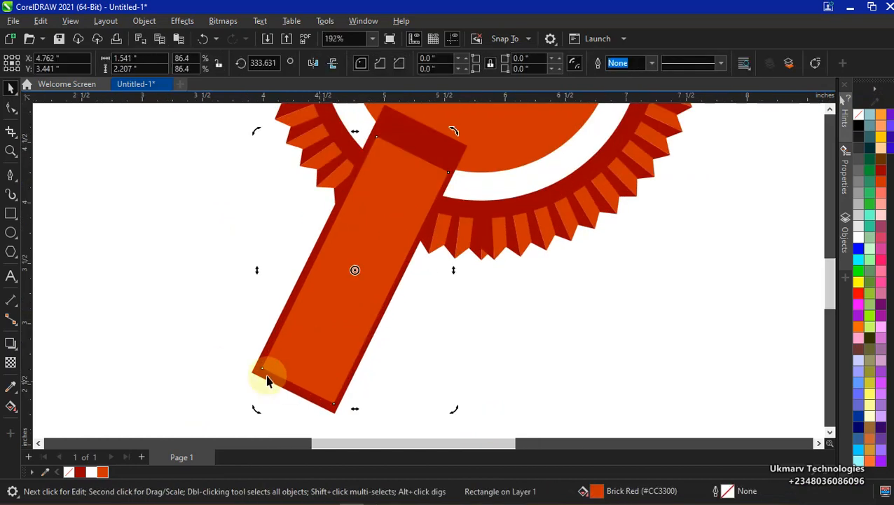
{"action": "left_click", "coordinate": [300, 345]}
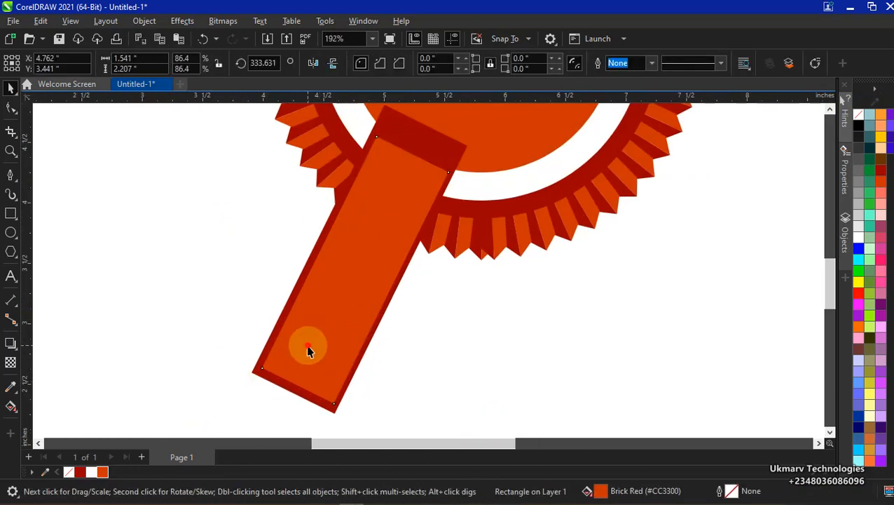
{"action": "left_click", "coordinate": [305, 345]}
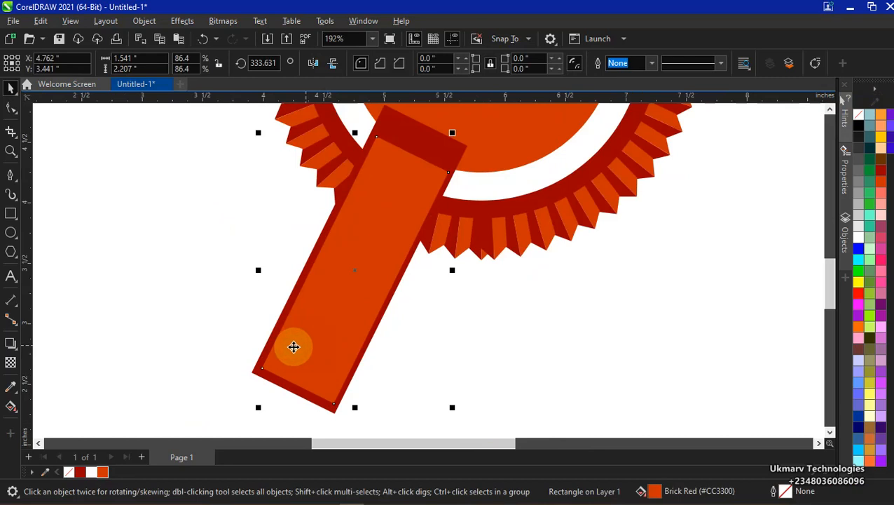
{"action": "left_click", "coordinate": [143, 21]}
{"action": "left_click", "coordinate": [143, 22]}
{"action": "left_click", "coordinate": [144, 22]}
{"action": "left_click", "coordinate": [144, 21]}
{"action": "left_click", "coordinate": [144, 22]}
{"action": "left_click", "coordinate": [144, 22]}
{"action": "left_click", "coordinate": [143, 22]}
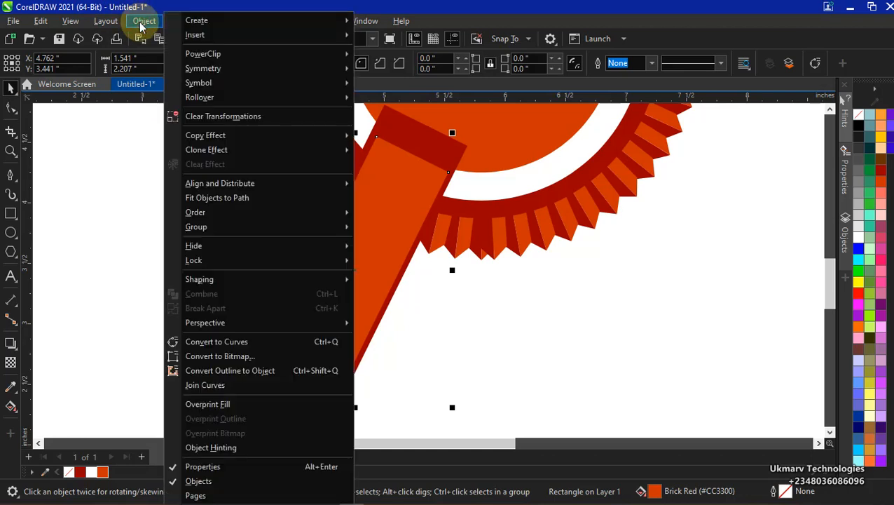
{"action": "left_click", "coordinate": [255, 341]}
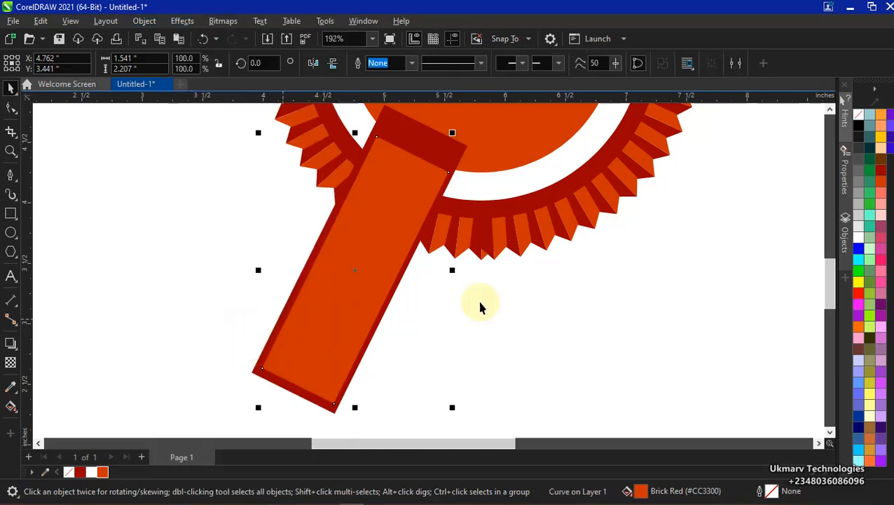
{"action": "key", "text": "Escape"}
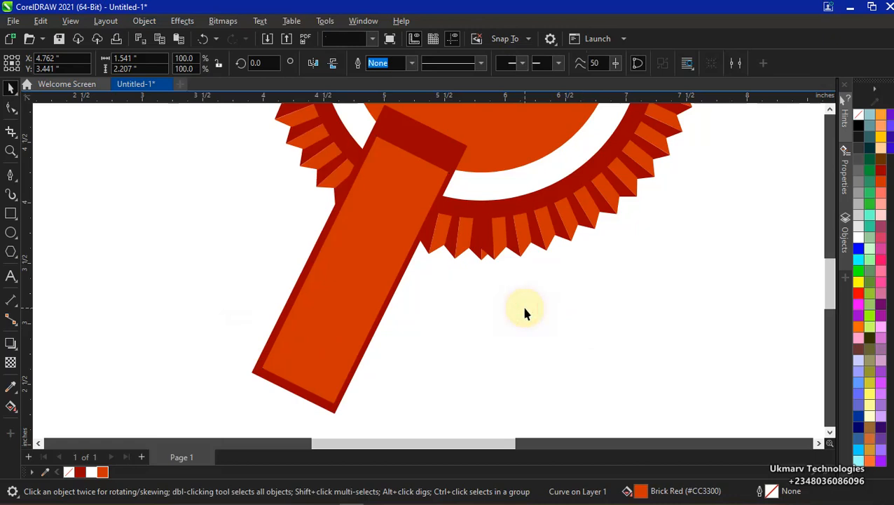
Step: Convert the outer Ruby Red rectangle to curves
{"action": "key", "text": "F6"}
{"action": "scroll", "coordinate": [527, 310], "scroll_direction": "down", "scroll_amount": 2}
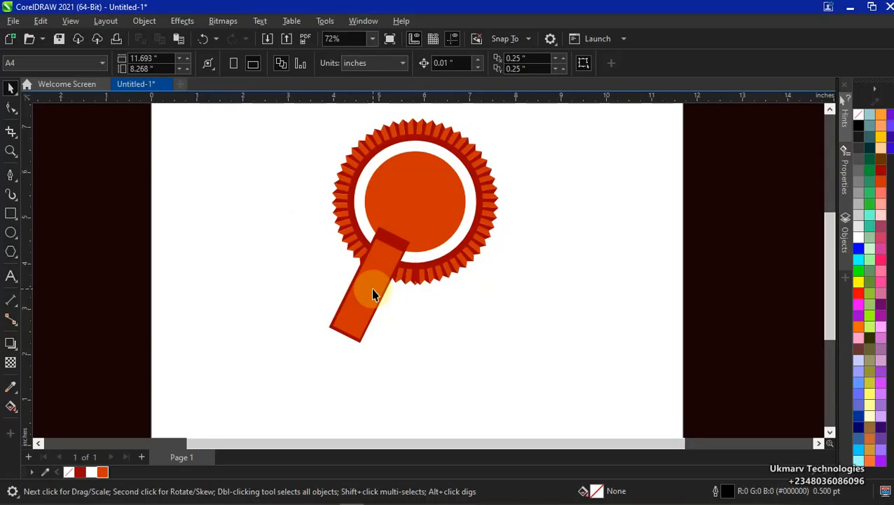
{"action": "scroll", "coordinate": [368, 301], "scroll_direction": "up", "scroll_amount": 3}
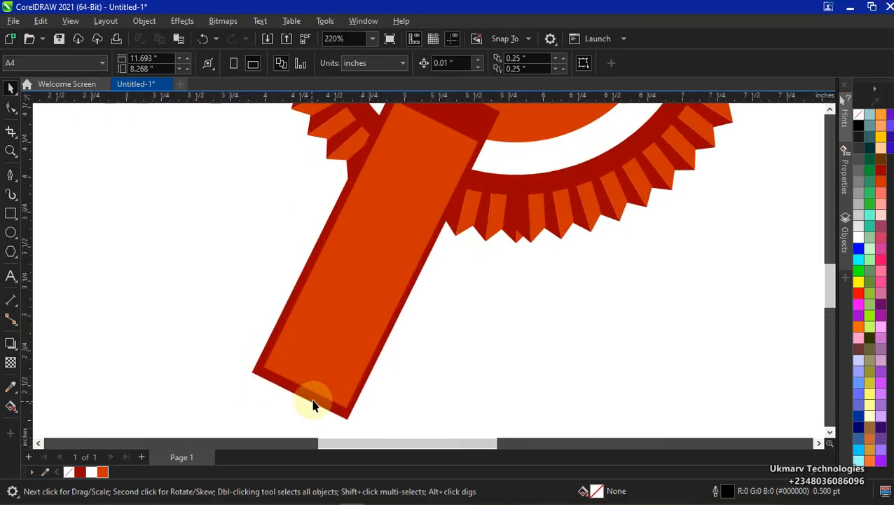
{"action": "left_click", "coordinate": [313, 404]}
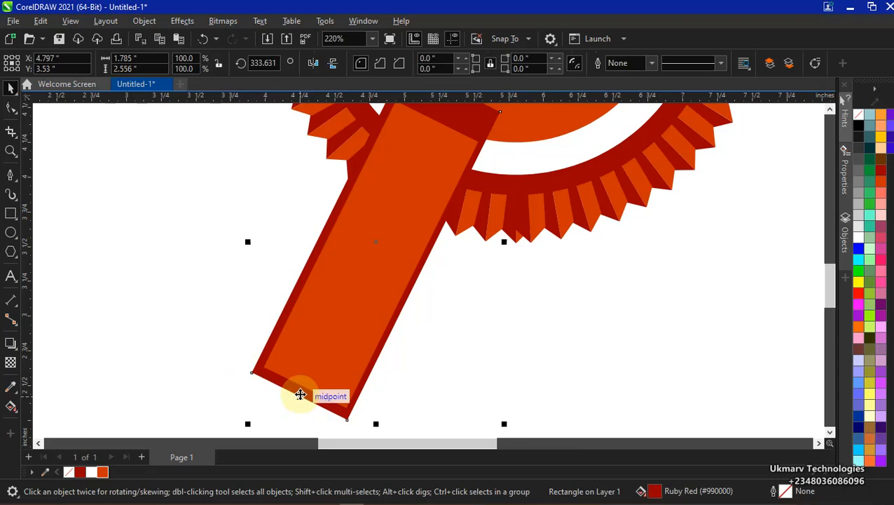
{"action": "key", "text": "ctrl+q"}
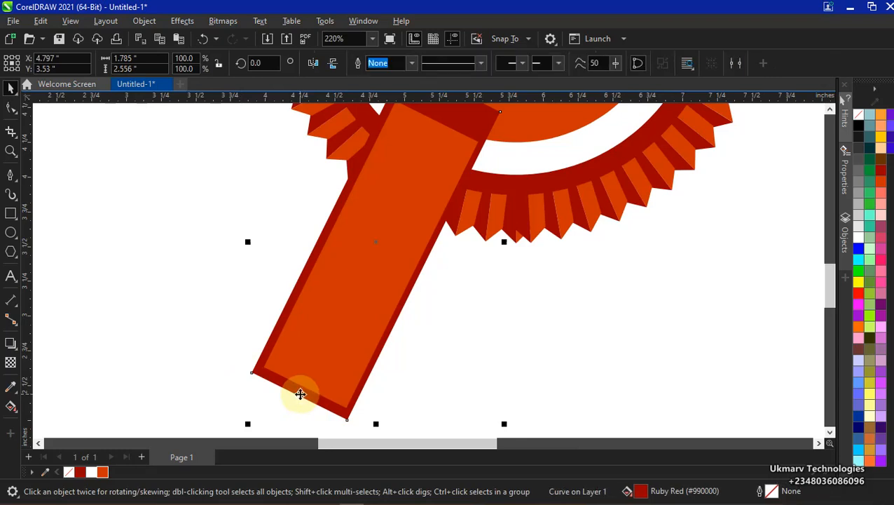
Step: Add a node midway along the Brick Red shape's lower edge and pull it inward to form a V-shaped ribbon notch
{"action": "left_click", "coordinate": [9, 107]}
{"action": "left_click", "coordinate": [298, 368]}
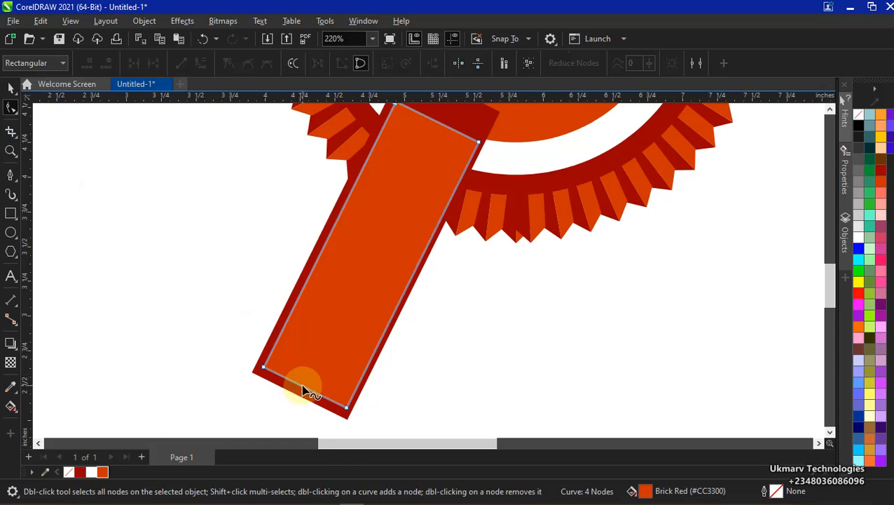
{"action": "left_click_drag", "start_coordinate": [303, 388], "coordinate": [337, 325]}
Step: Add a node midway along the Ruby Red shape's lower edge and pull it inward to form a matching V notch
{"action": "left_click", "coordinate": [294, 385]}
{"action": "left_click", "coordinate": [294, 390]}
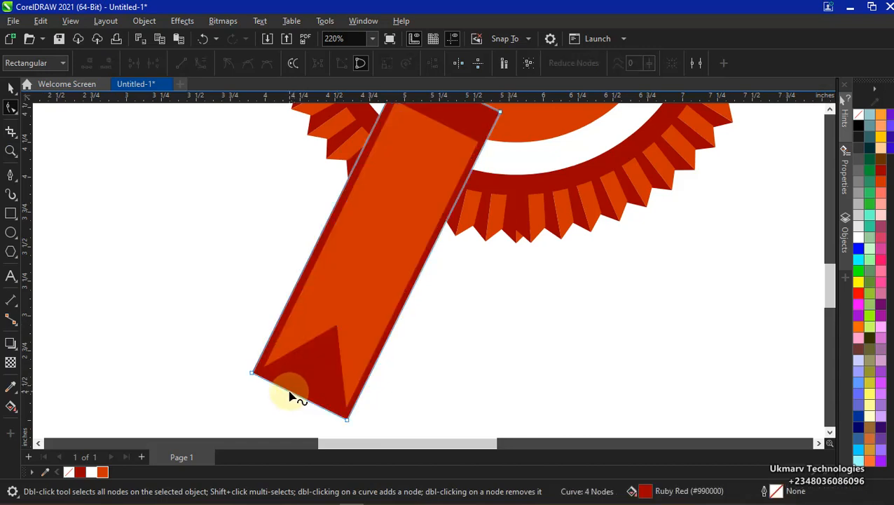
{"action": "double_click", "coordinate": [293, 395]}
{"action": "left_click_drag", "start_coordinate": [293, 395], "coordinate": [318, 362]}
{"action": "scroll", "coordinate": [301, 392], "scroll_direction": "down", "scroll_amount": 2}
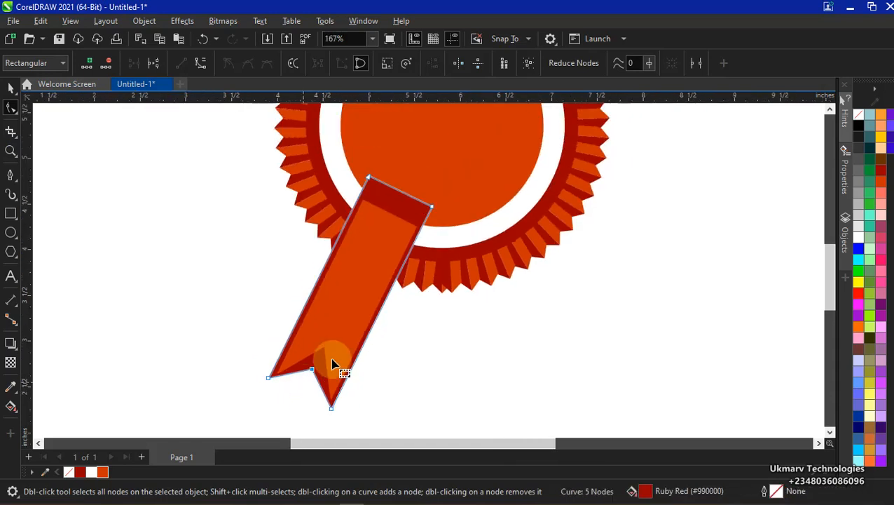
{"action": "scroll", "coordinate": [333, 363], "scroll_direction": "down", "scroll_amount": 2}
{"action": "key", "text": "space"}
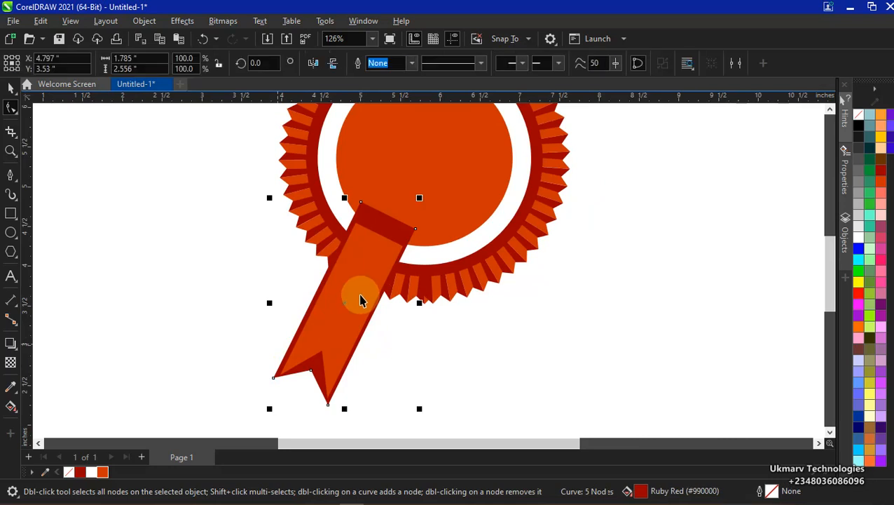
{"action": "scroll", "coordinate": [360, 300], "scroll_direction": "down", "scroll_amount": 1}
{"action": "left_click", "coordinate": [475, 355]}
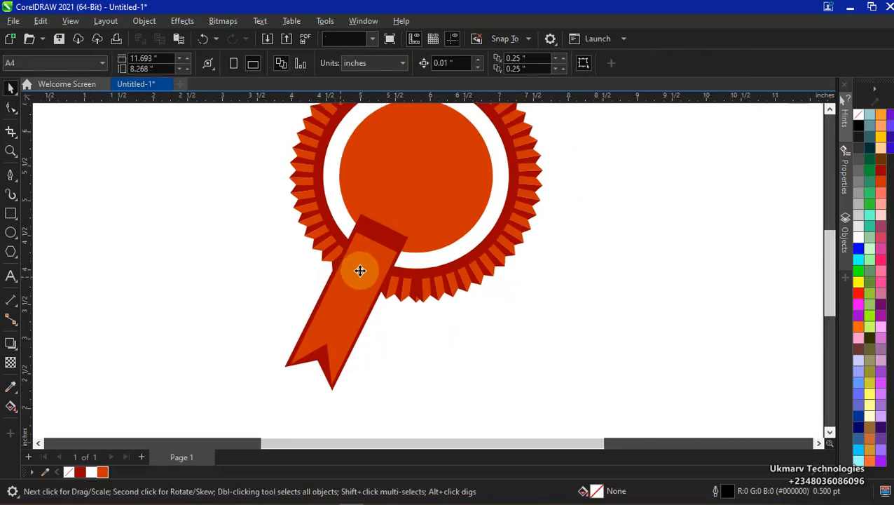
Step: Delete the Ruby Red outer shape, keeping only the notched Brick Red ribbon tail
{"action": "left_click", "coordinate": [354, 275]}
{"action": "left_click_drag", "start_coordinate": [164, 161], "coordinate": [513, 419]}
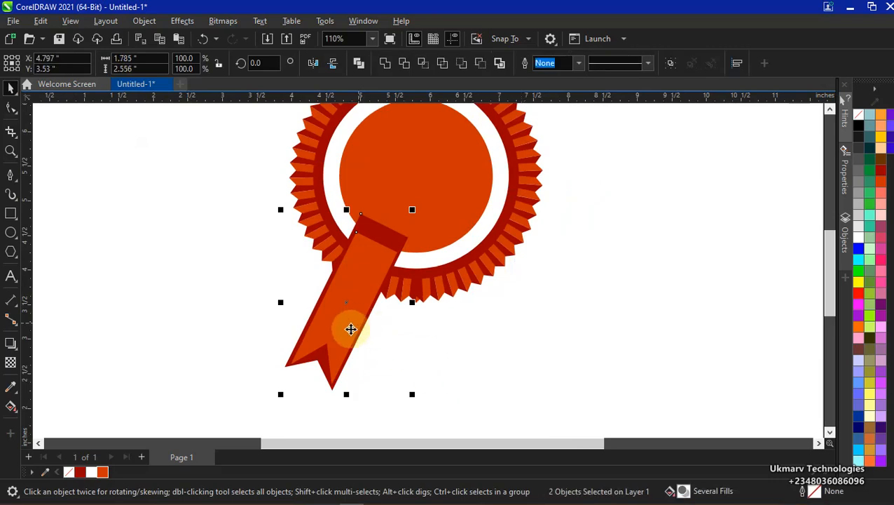
{"action": "left_click", "coordinate": [378, 226]}
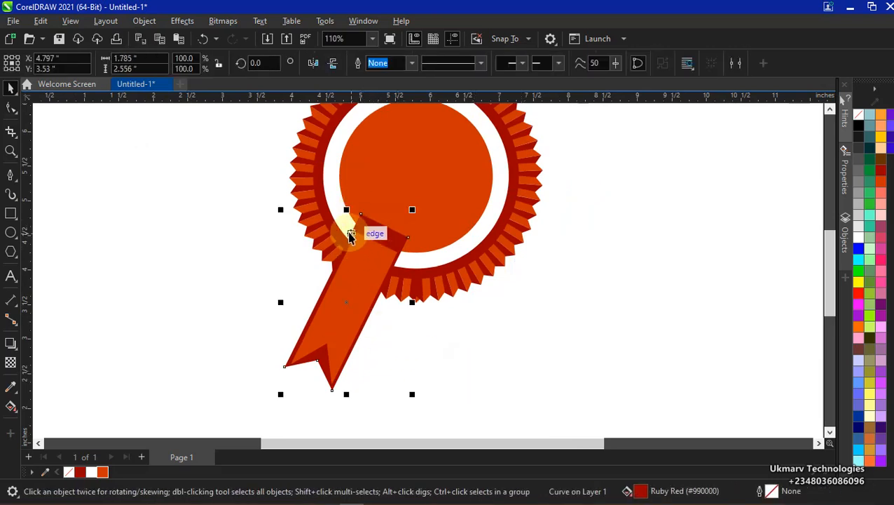
{"action": "key", "text": "Delete"}
Step: Create a copy of the ribbon tail scaled from its centre to 125.8%, fill it Ruby Red and place it behind the original
{"action": "left_click", "coordinate": [345, 325]}
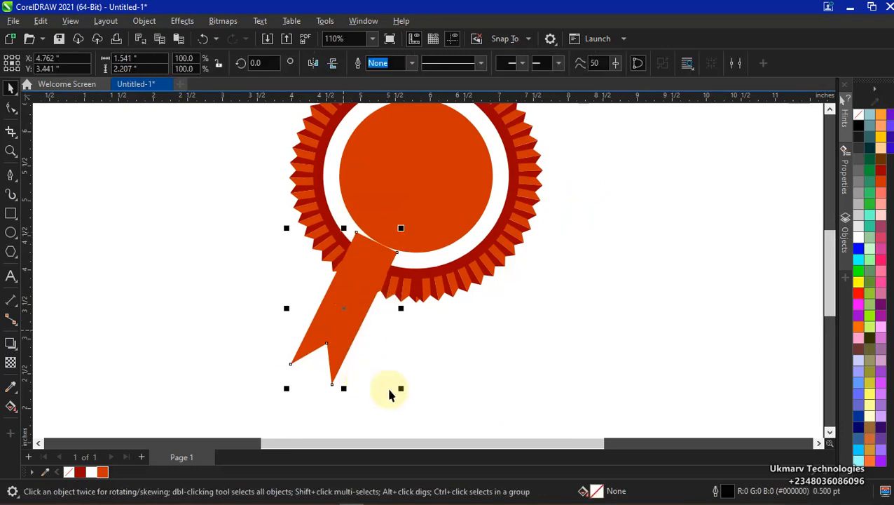
{"action": "left_click_drag", "start_coordinate": [286, 390], "coordinate": [249, 412]}
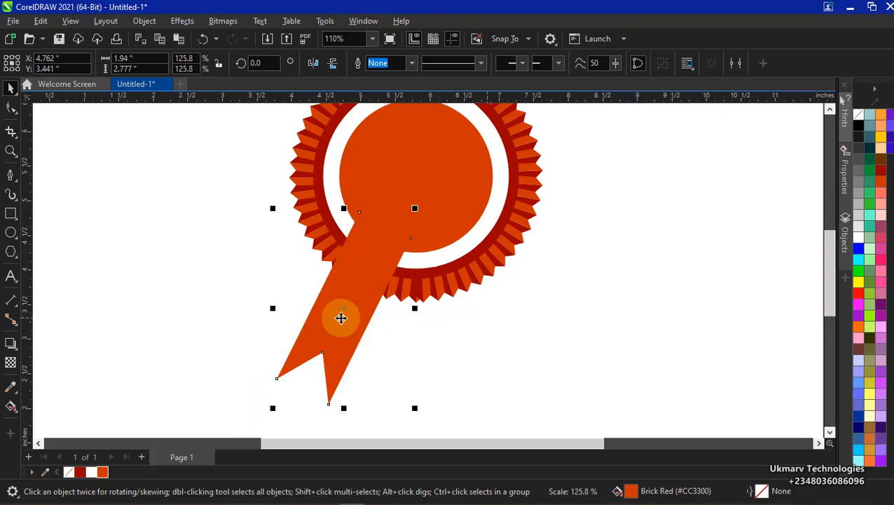
{"action": "left_click", "coordinate": [82, 471]}
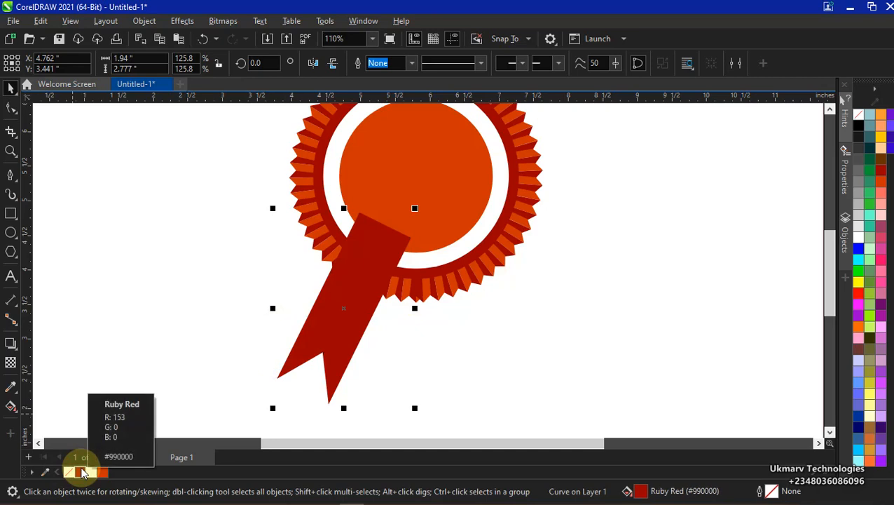
{"action": "key", "text": "ctrl+Page_Down"}
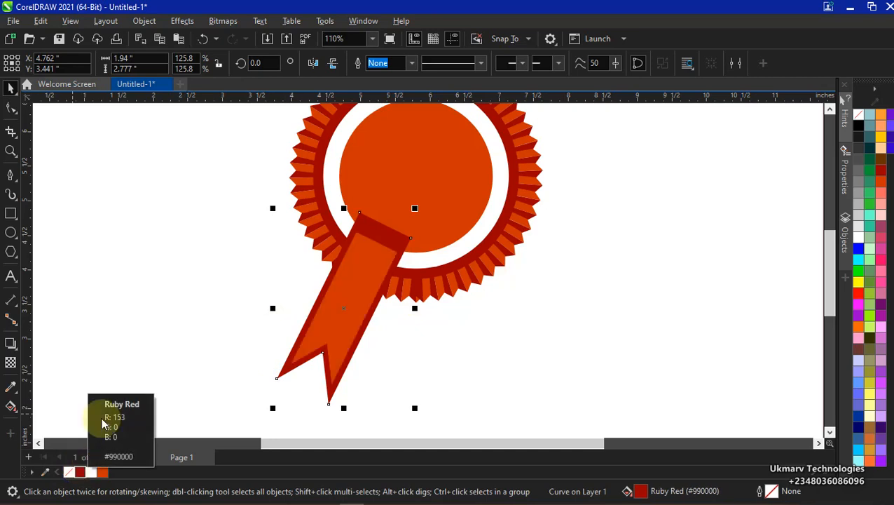
{"action": "left_click", "coordinate": [451, 353]}
{"action": "left_click", "coordinate": [354, 282]}
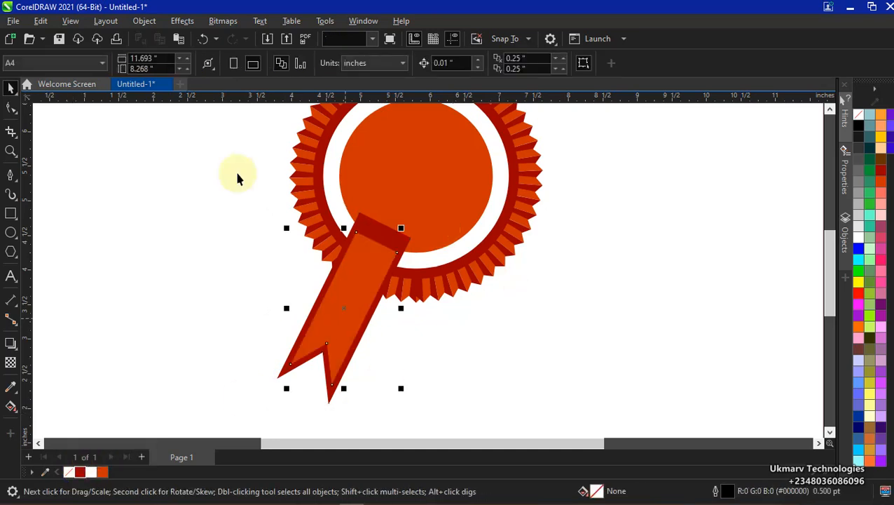
Step: Group the two layers of the ribbon tail and send the group behind the badge
{"action": "left_click_drag", "start_coordinate": [205, 180], "coordinate": [455, 413]}
{"action": "left_click", "coordinate": [396, 293], "text": "shift"}
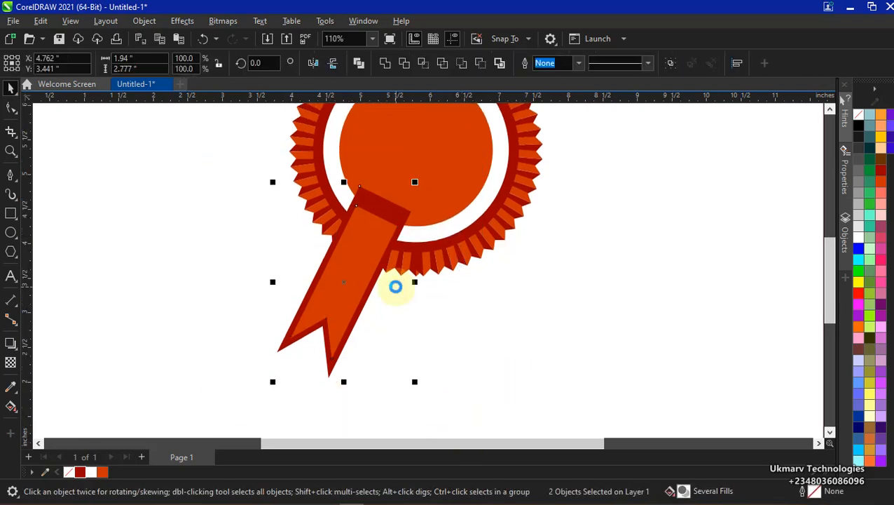
{"action": "key", "text": "ctrl+g"}
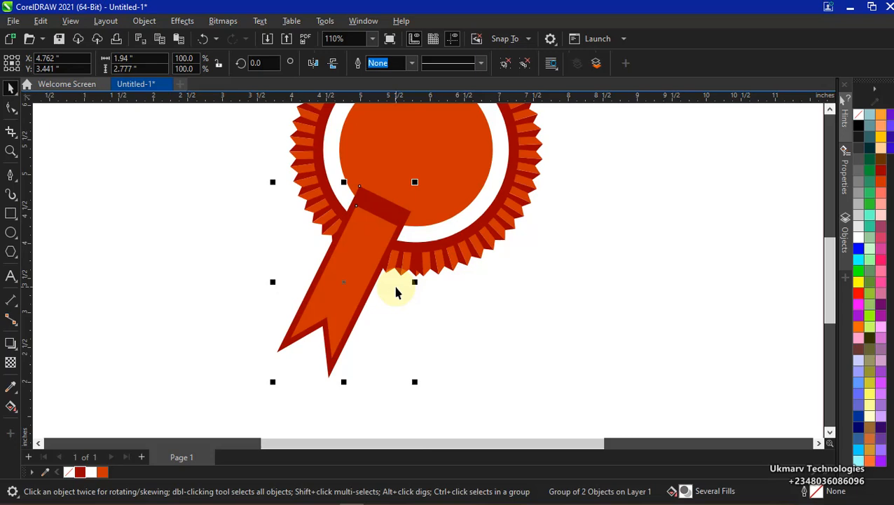
{"action": "key", "text": "shift+Page_Down"}
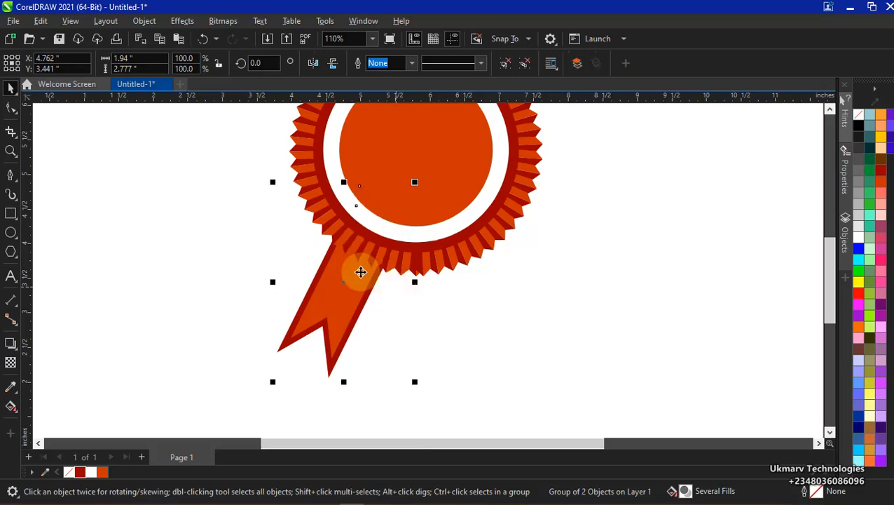
Step: Enlarge the ribbon tail to 137.4%, place a horizontally mirrored copy to its right and send the copy behind the badge
{"action": "scroll", "coordinate": [370, 270], "scroll_direction": "down", "scroll_amount": 3}
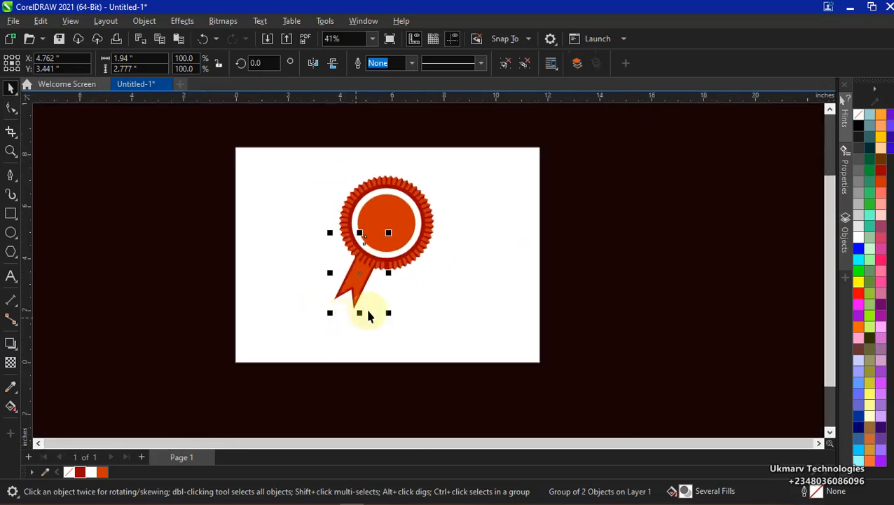
{"action": "left_click_drag", "start_coordinate": [329, 319], "coordinate": [312, 341]}
{"action": "left_click_drag", "start_coordinate": [354, 300], "coordinate": [408, 285]}
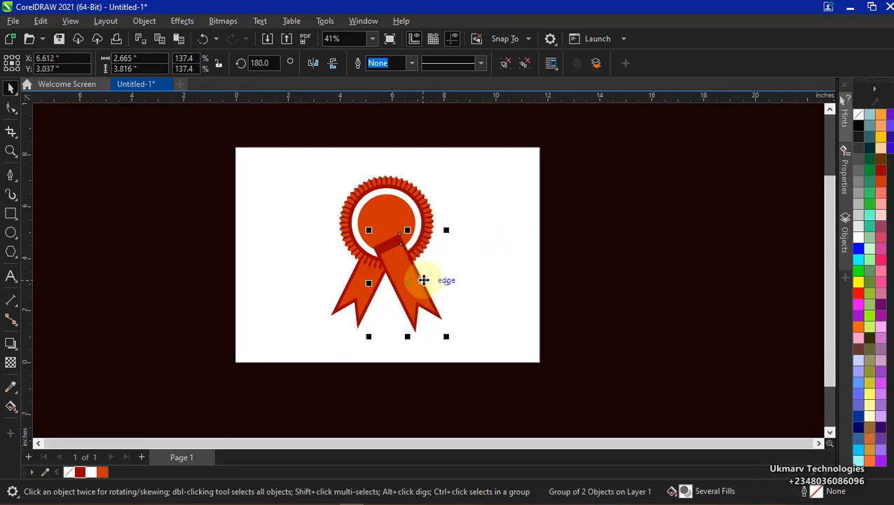
{"action": "key", "text": "shift+Page_Down"}
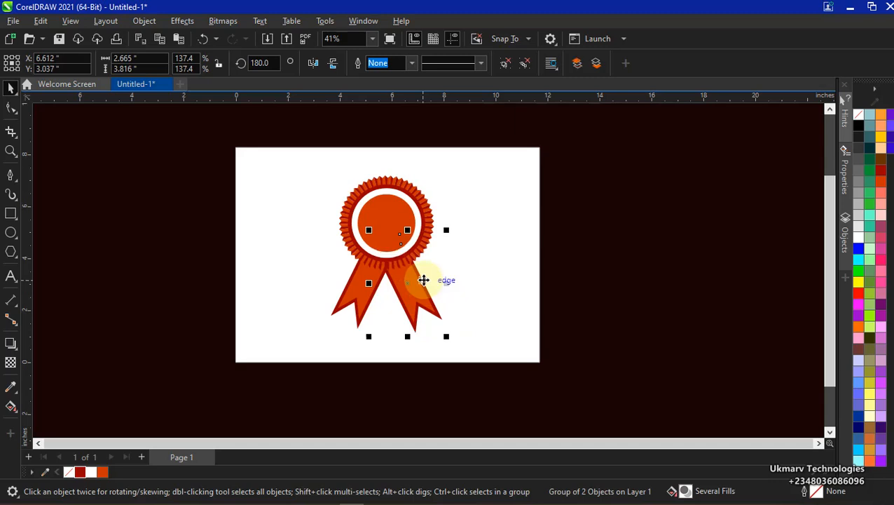
Step: Scale both ribbon tails together from their centre to 135.9% and shift them slightly upward beneath the badge
{"action": "scroll", "coordinate": [423, 280], "scroll_direction": "up", "scroll_amount": 4}
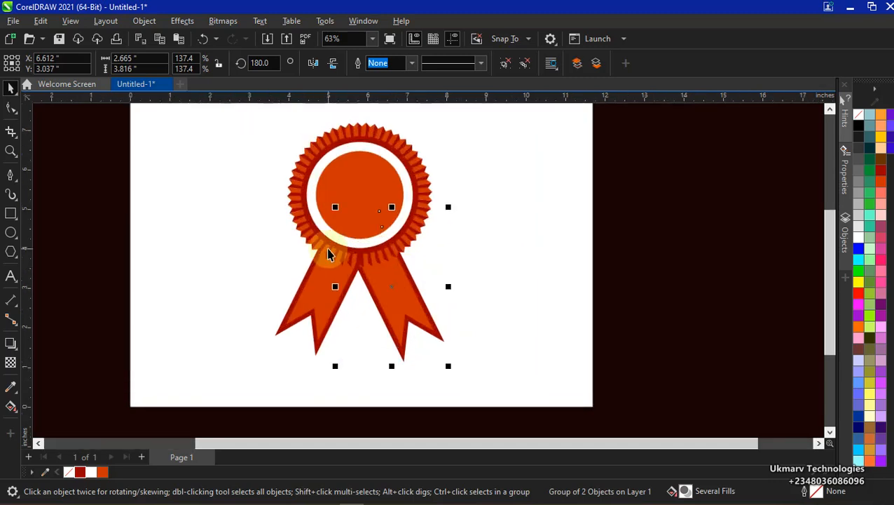
{"action": "scroll", "coordinate": [358, 285], "scroll_direction": "down", "scroll_amount": 4}
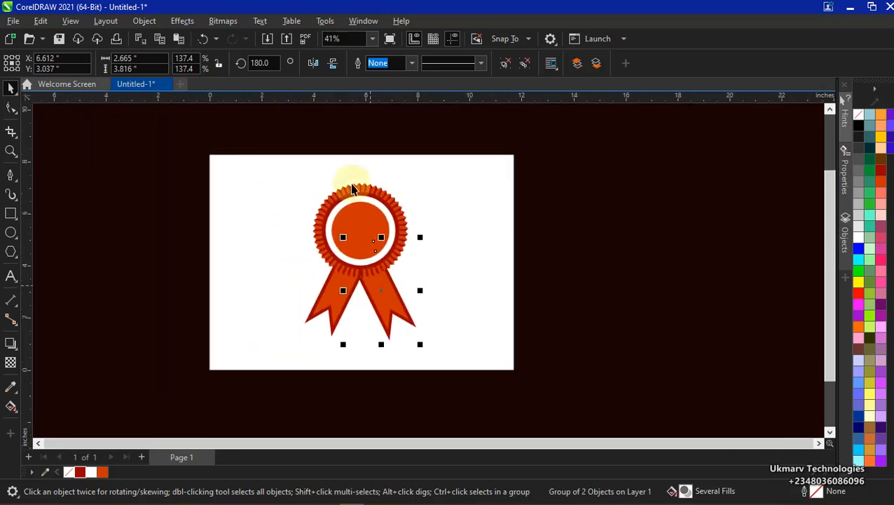
{"action": "left_click", "coordinate": [325, 296], "text": "shift"}
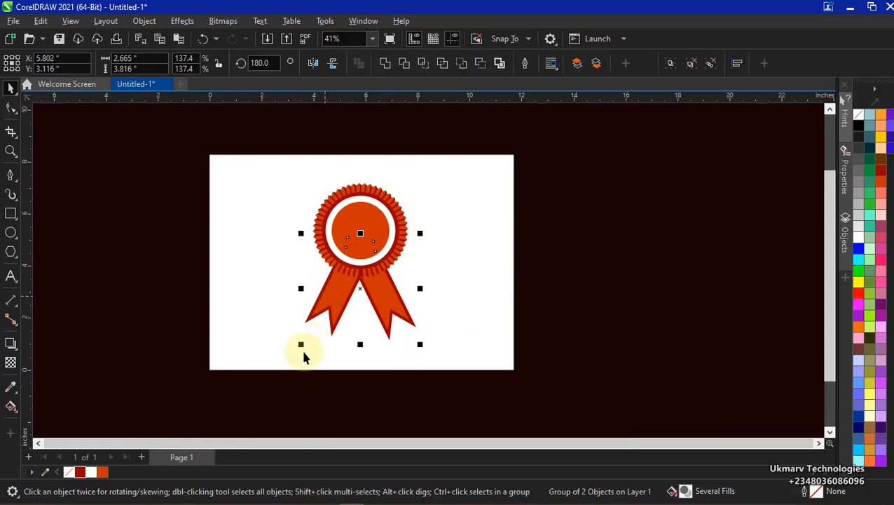
{"action": "left_click_drag", "start_coordinate": [303, 349], "coordinate": [277, 366]}
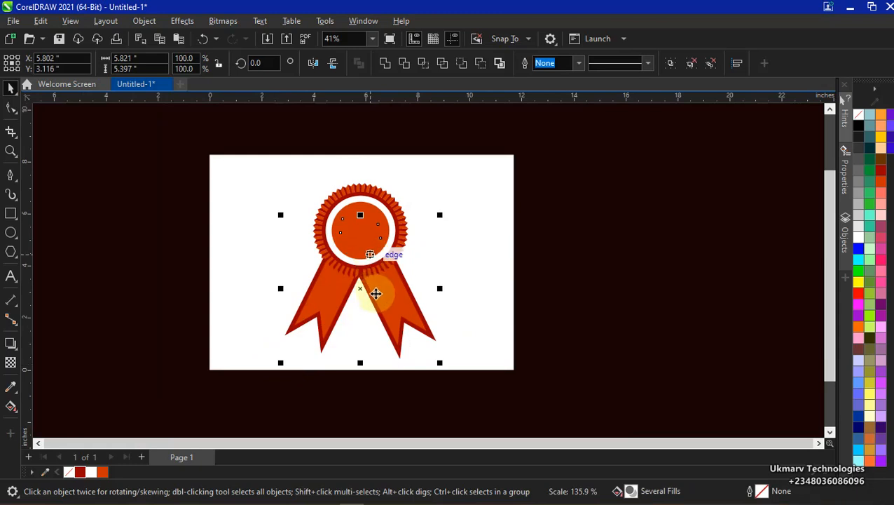
{"action": "left_click_drag", "start_coordinate": [382, 300], "coordinate": [389, 293]}
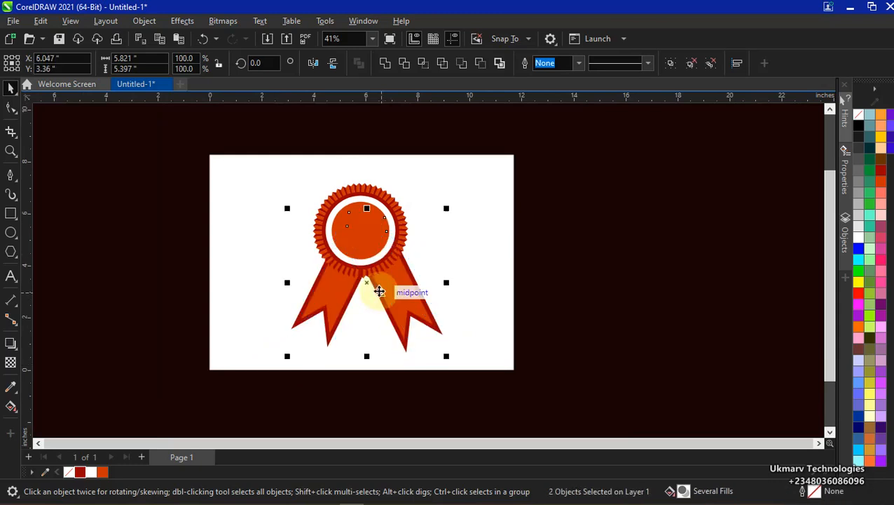
{"action": "key", "text": "Left"}
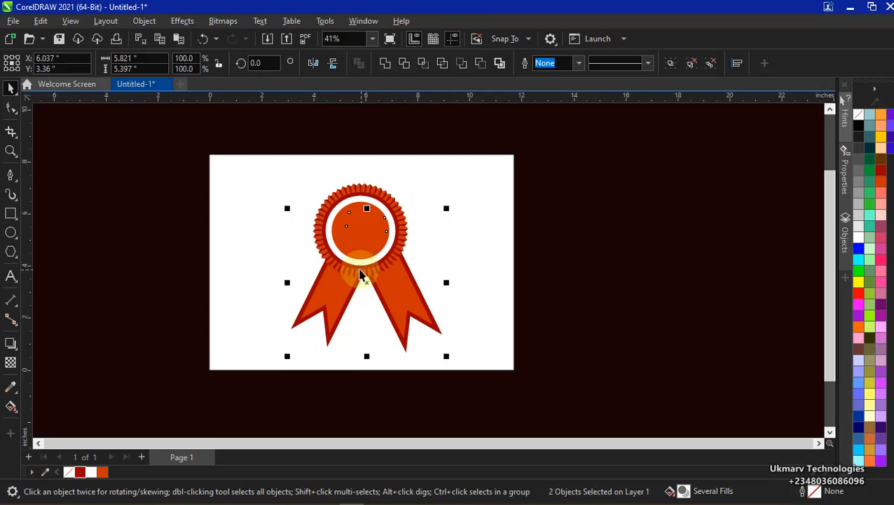
Step: Group the two ribbon tails and align the group to the badge's vertical centre line
{"action": "key", "text": "ctrl+g"}
{"action": "left_click", "coordinate": [366, 192], "text": "shift"}
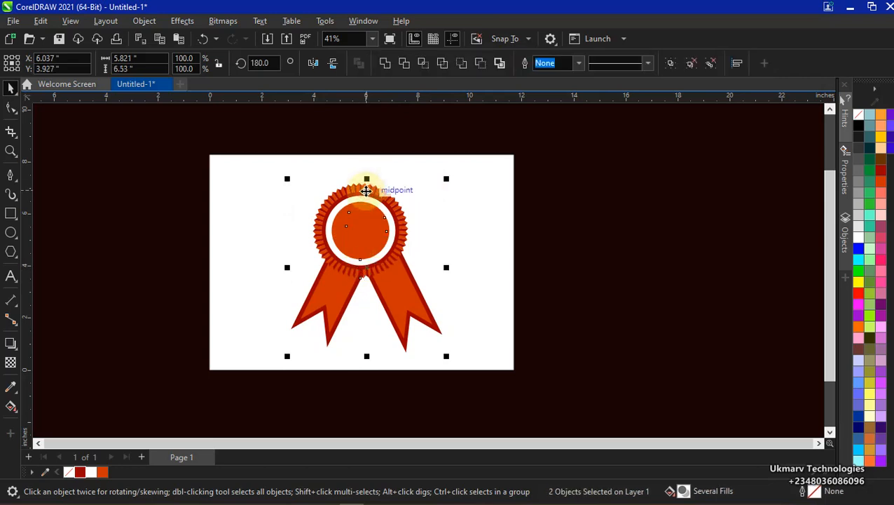
{"action": "key", "text": "c"}
{"action": "left_click", "coordinate": [619, 210]}
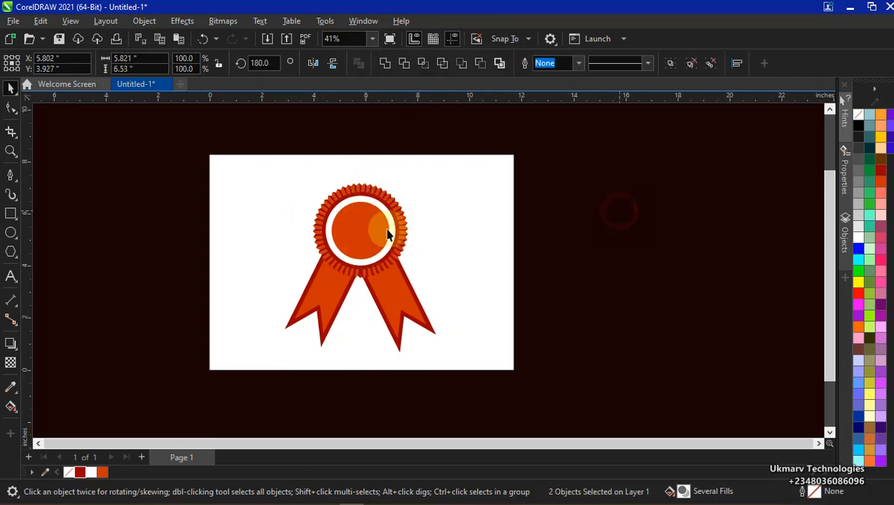
Step: Check the finished ribbon badge on the page and minimize the drawing window to the desktop
{"action": "scroll", "coordinate": [354, 222], "scroll_direction": "up", "scroll_amount": 2}
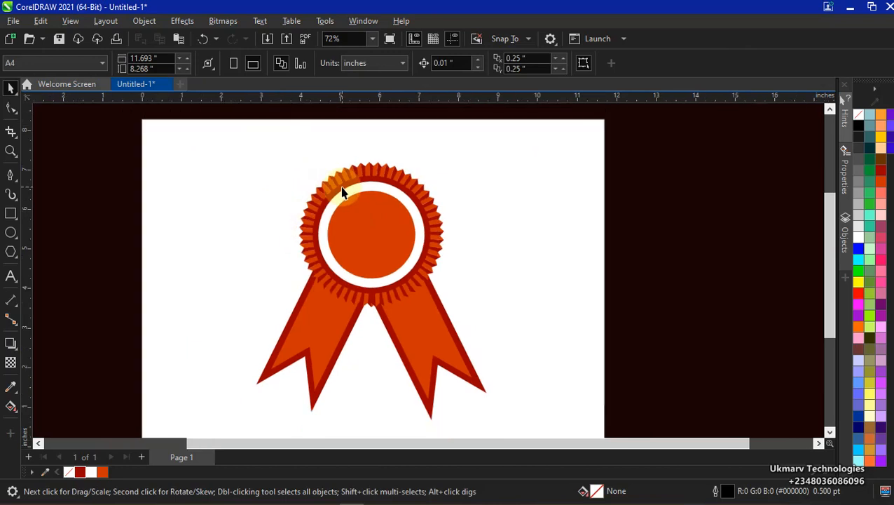
{"action": "scroll", "coordinate": [343, 193], "scroll_direction": "down", "scroll_amount": 1}
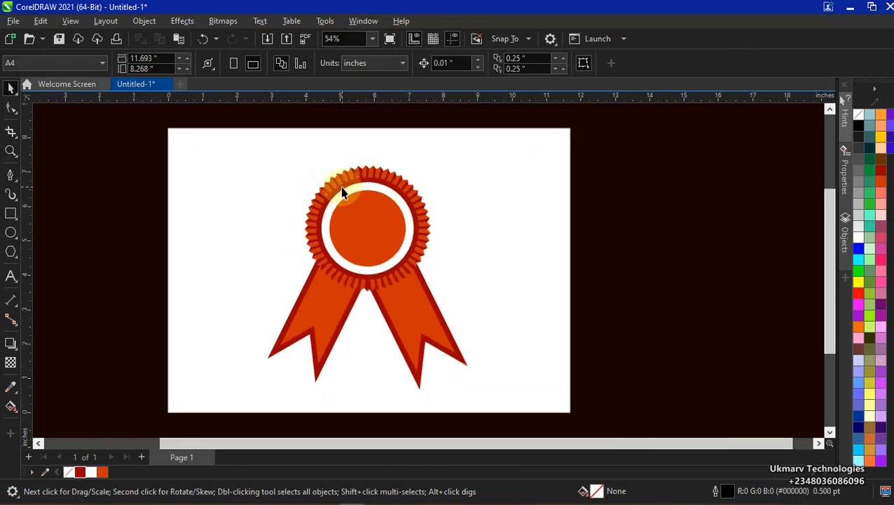
{"action": "left_click", "coordinate": [855, 7]}
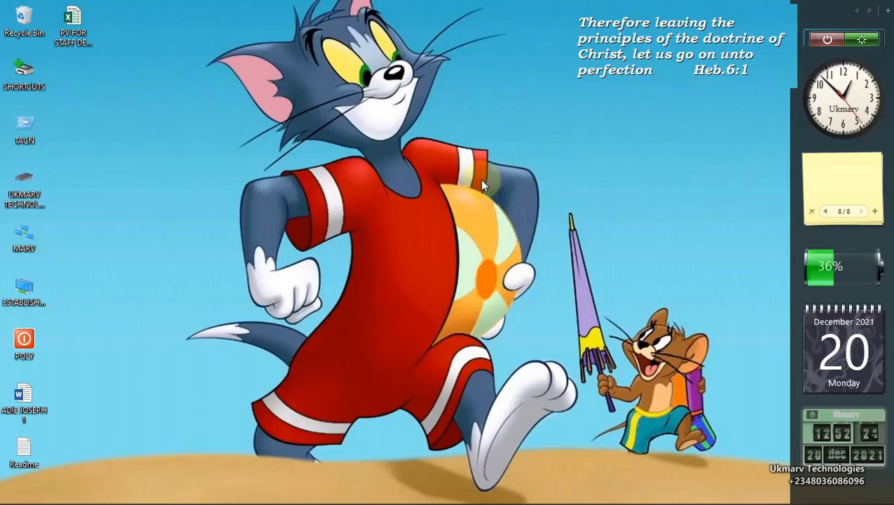